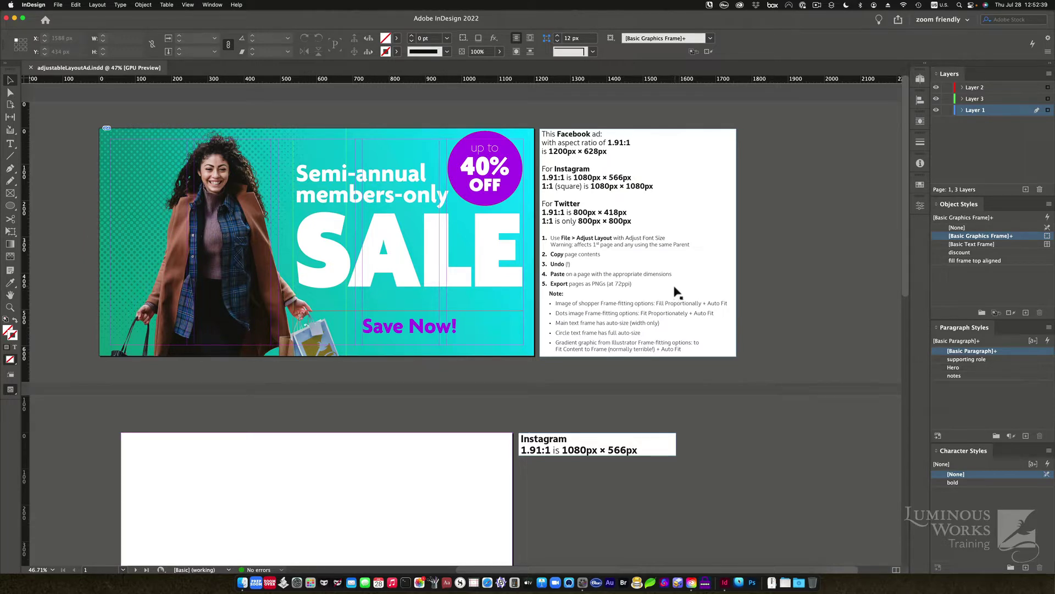
# - Switch to Creative Cloud to view its Adobe Express offering, and return to the ad document in InDesign
pyautogui.press('super+Tab')
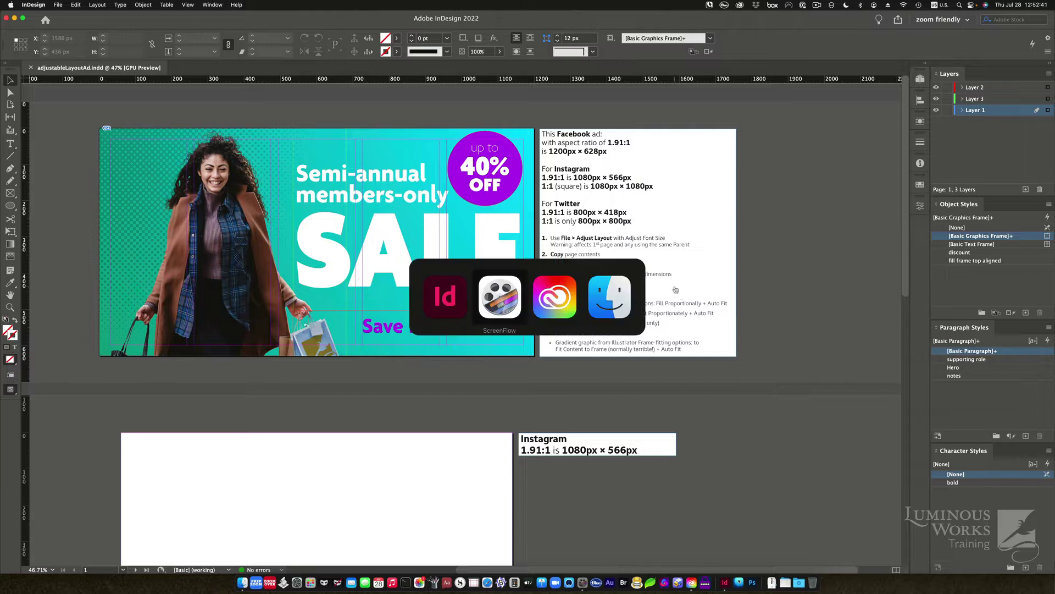
pyautogui.press('super+Tab')
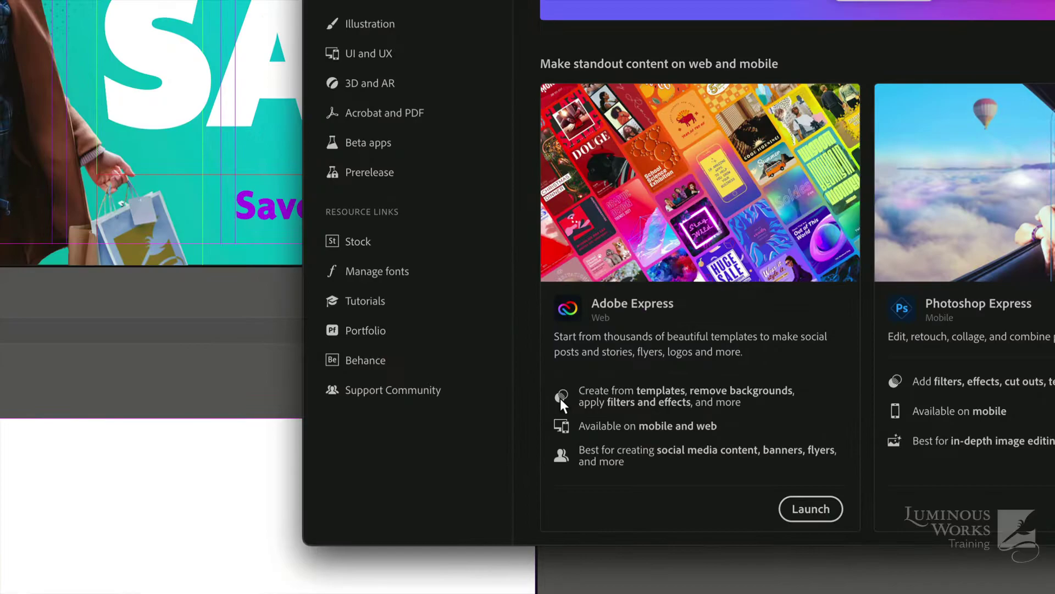
pyautogui.moveTo(549, 388)
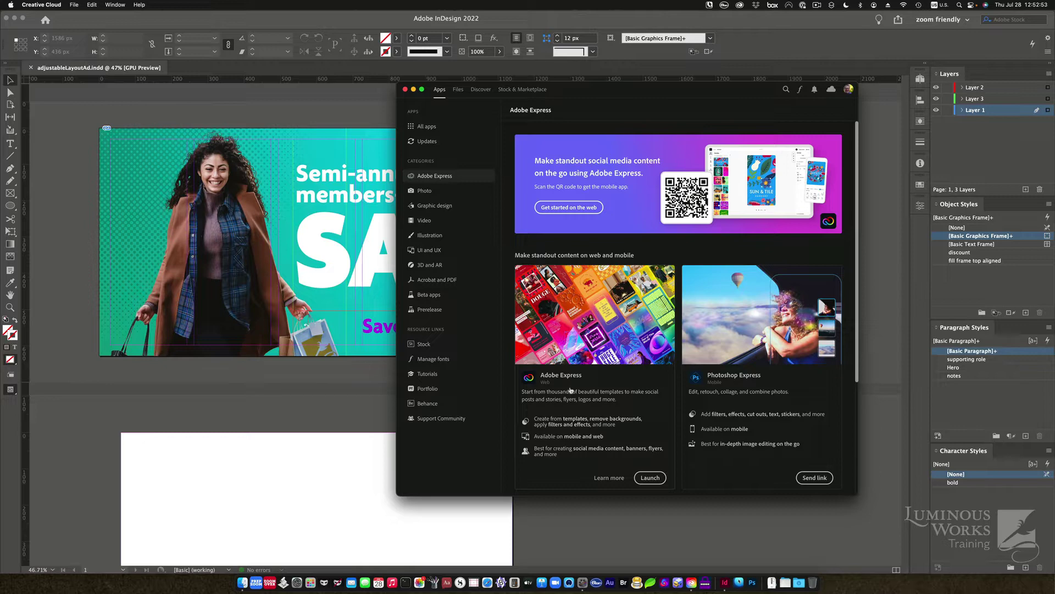
pyautogui.click(239, 17)
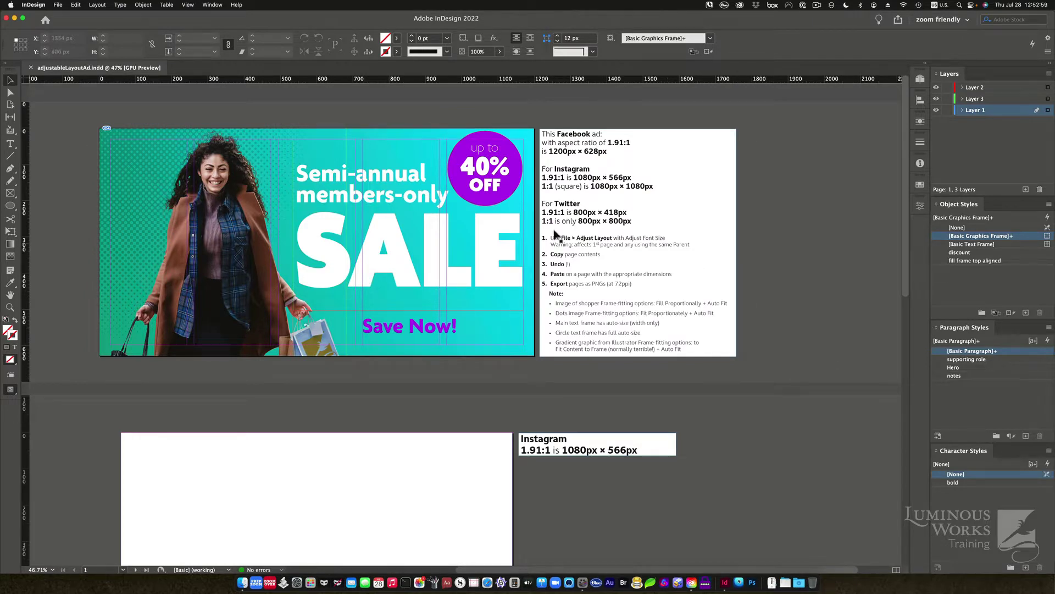
# - Examine the shopper image frame, the headline text frame, and the document's pages and parent pages
pyautogui.click(222, 242)
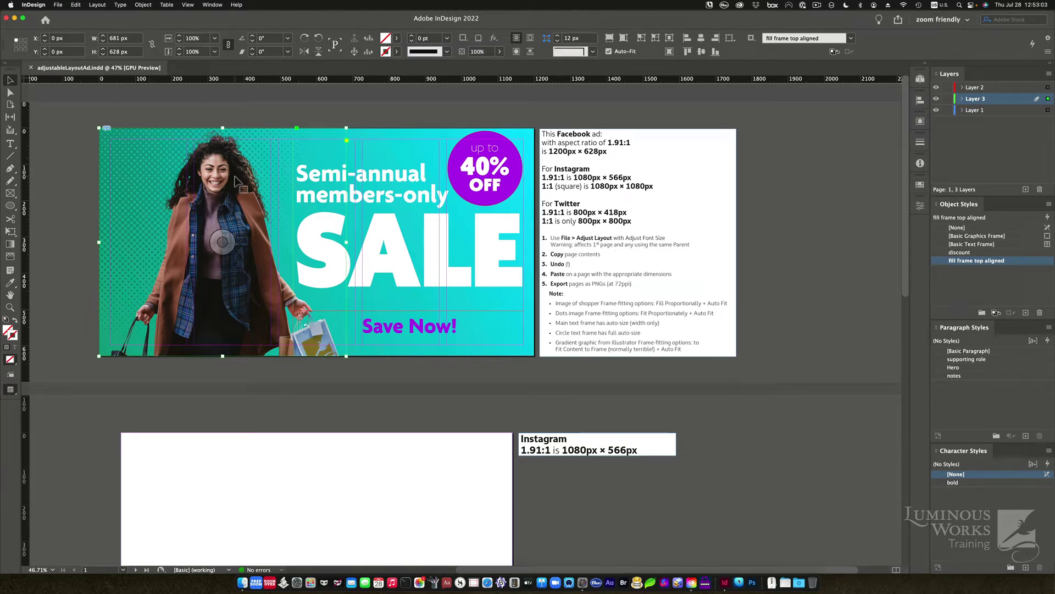
pyautogui.click(413, 197)
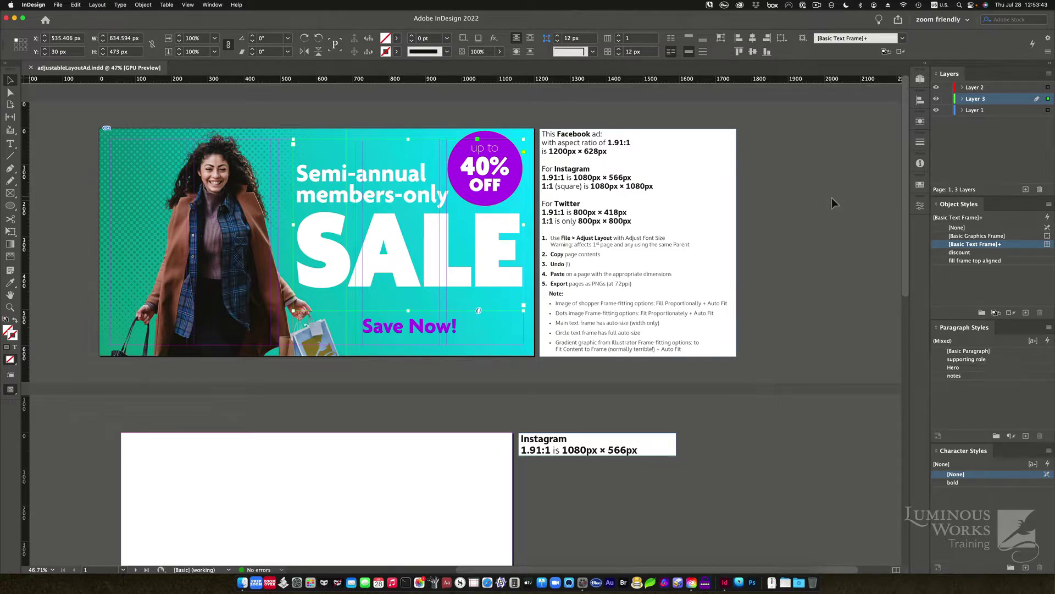
pyautogui.click(59, 5)
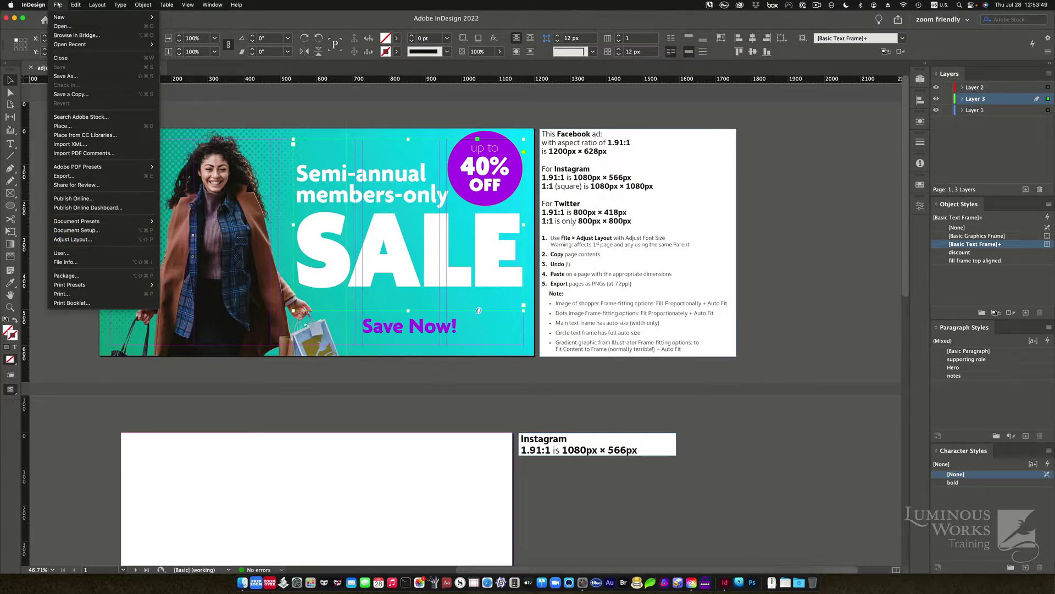
pyautogui.click(866, 99)
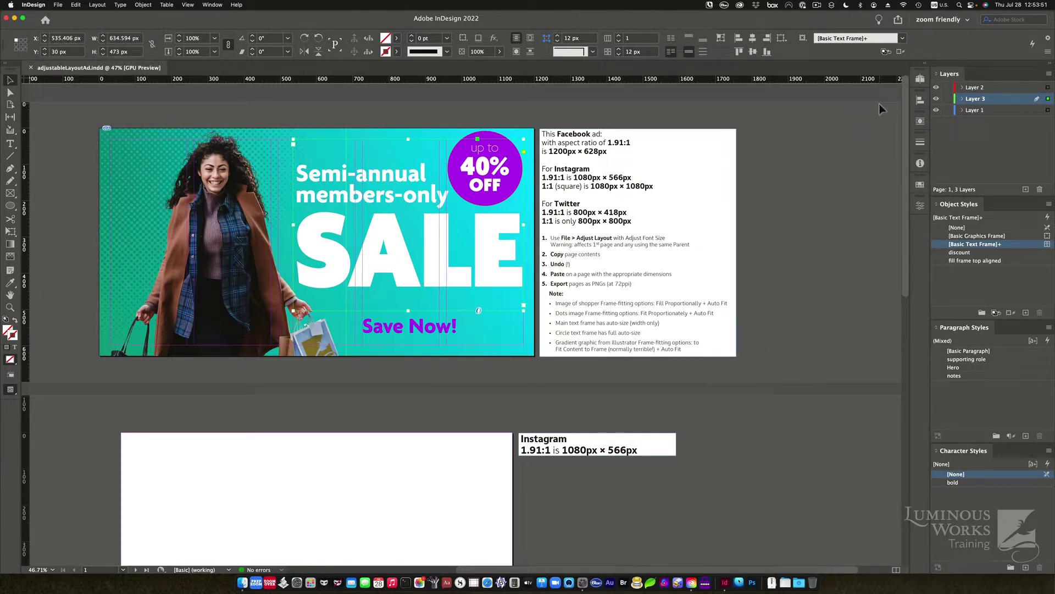
pyautogui.click(921, 78)
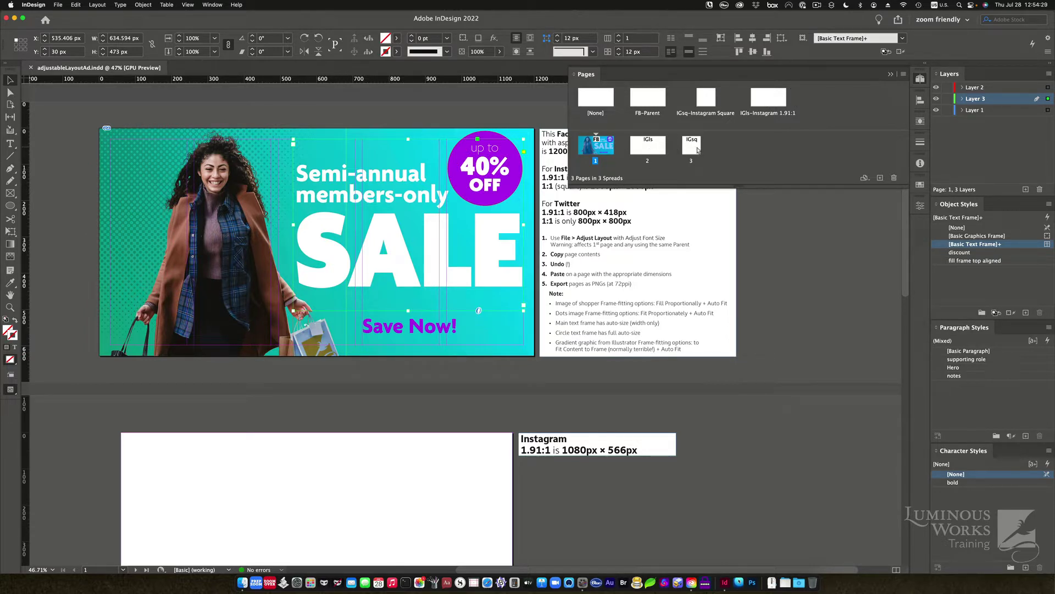
pyautogui.click(922, 78)
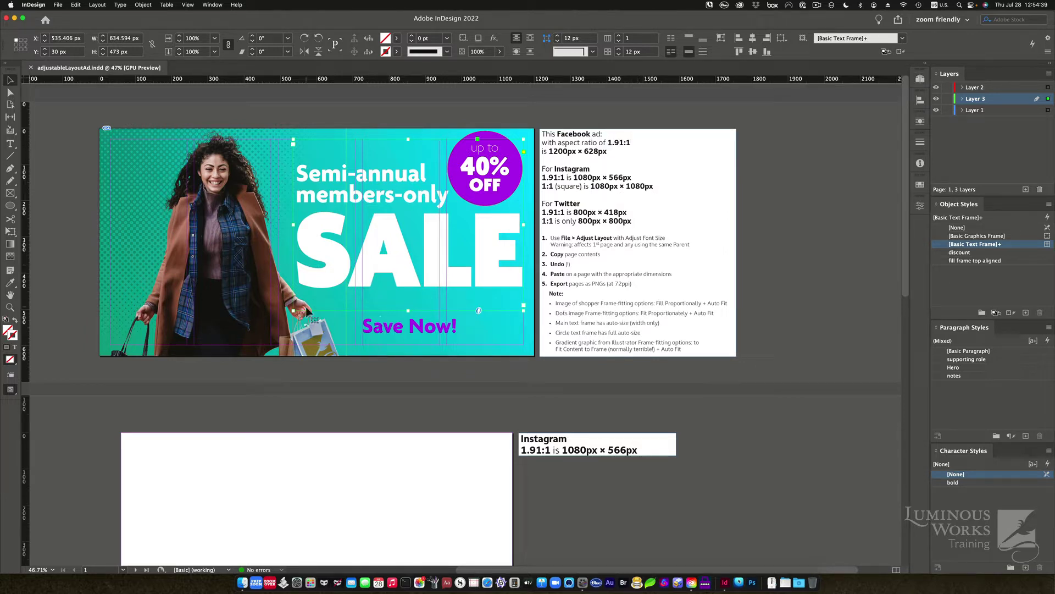
# - Review the frame fitting options of the shopper image, accept them, and test the frame's right edge
pyautogui.click(250, 219)
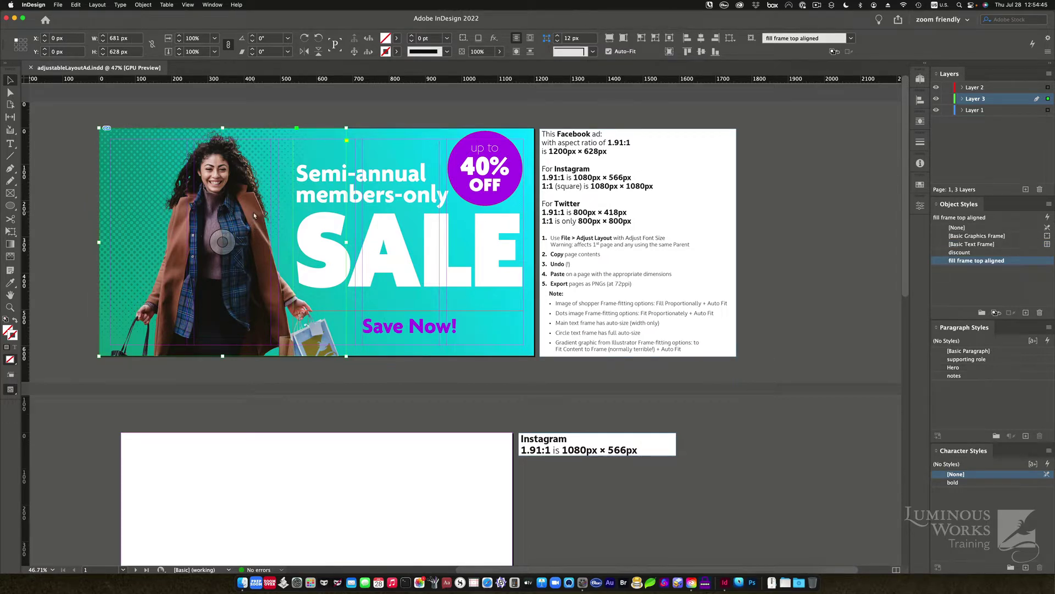
pyautogui.rightClick(249, 216)
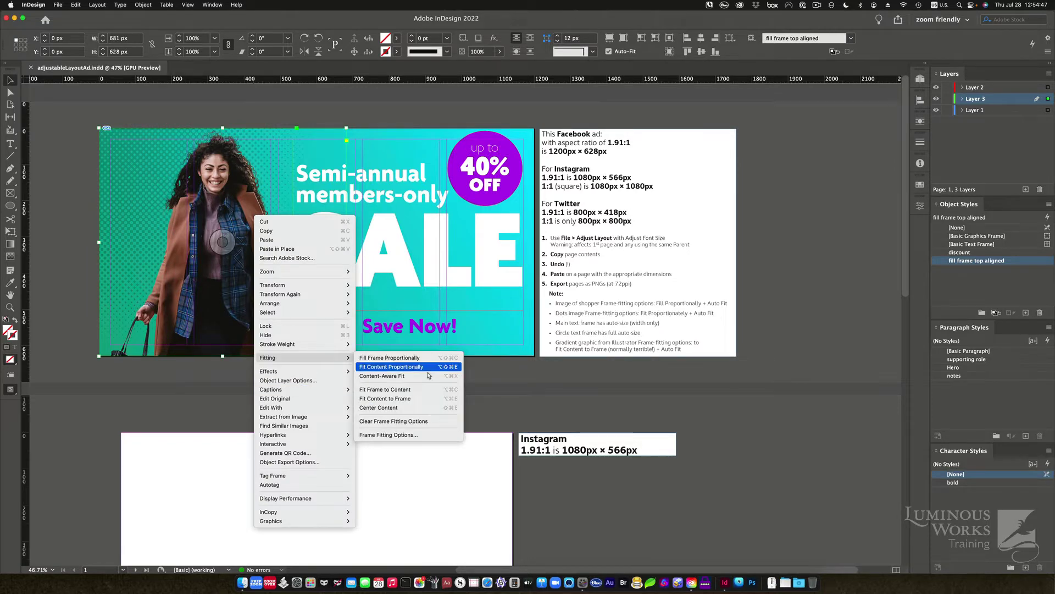
pyautogui.click(515, 247)
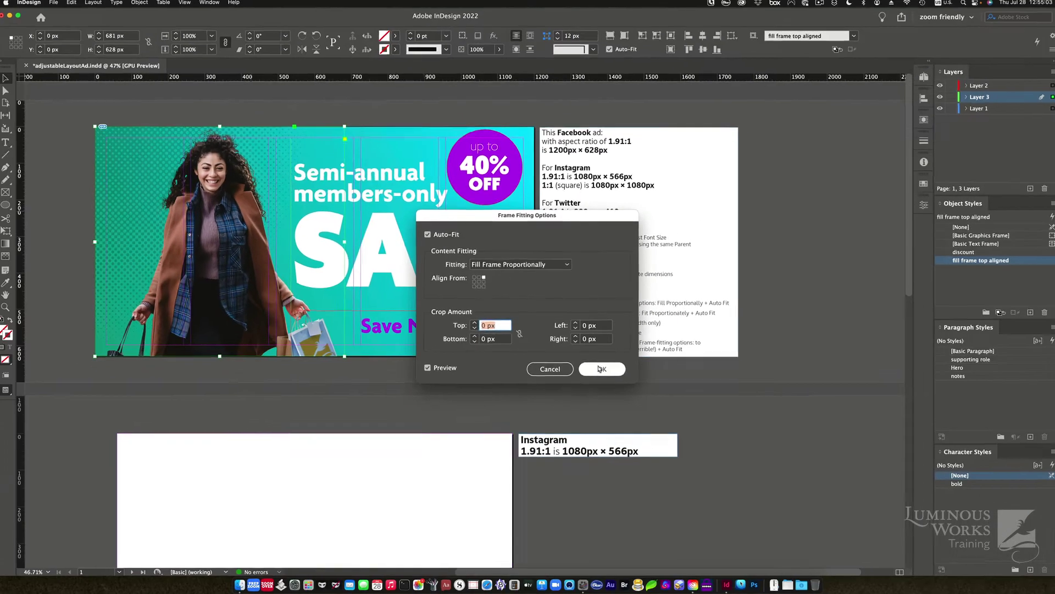
pyautogui.press('Return')
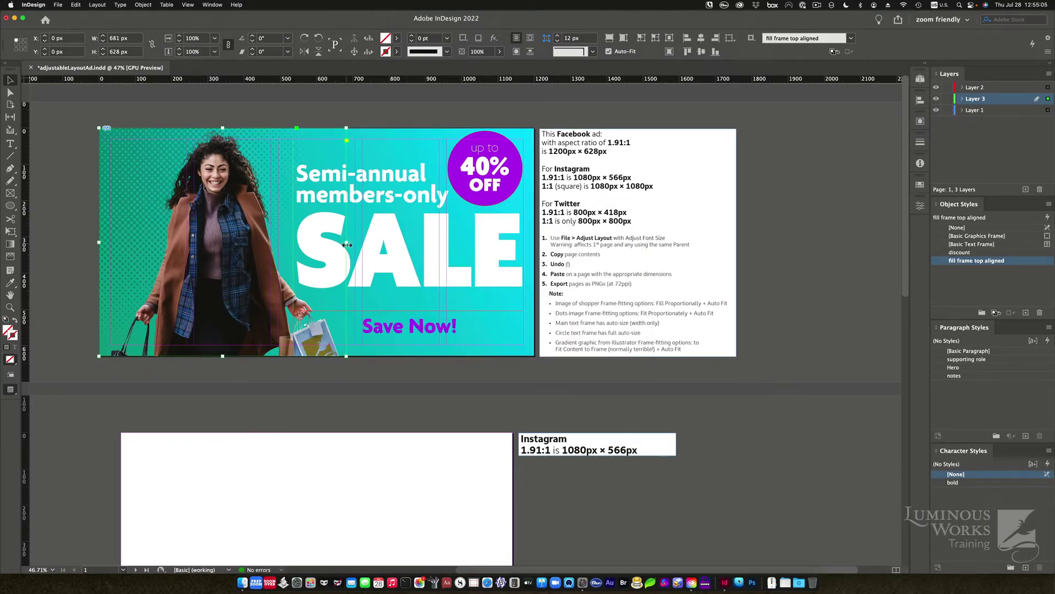
pyautogui.moveTo(347, 245)
pyautogui.mouseDown()
pyautogui.moveTo(461, 241)
pyautogui.moveTo(219, 238)
pyautogui.moveTo(437, 248)
pyautogui.moveTo(348, 250)
pyautogui.mouseUp()
# - Inspect the frame fitting choices of the sale gradient graphic in Layer 1, cancel without changes, and test-resize its right edge
pyautogui.click(962, 110)
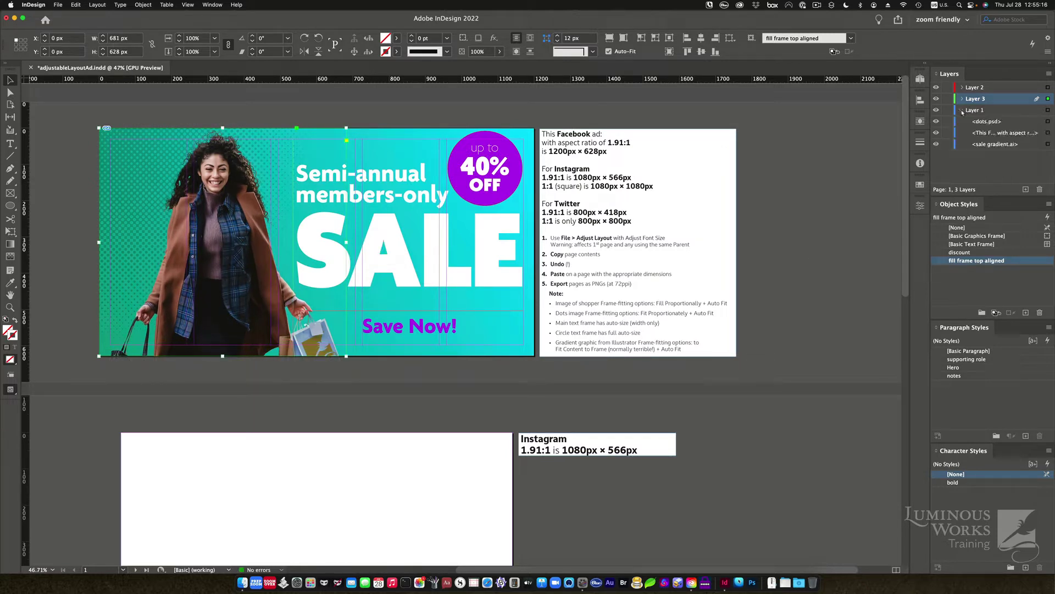
pyautogui.click(1048, 144)
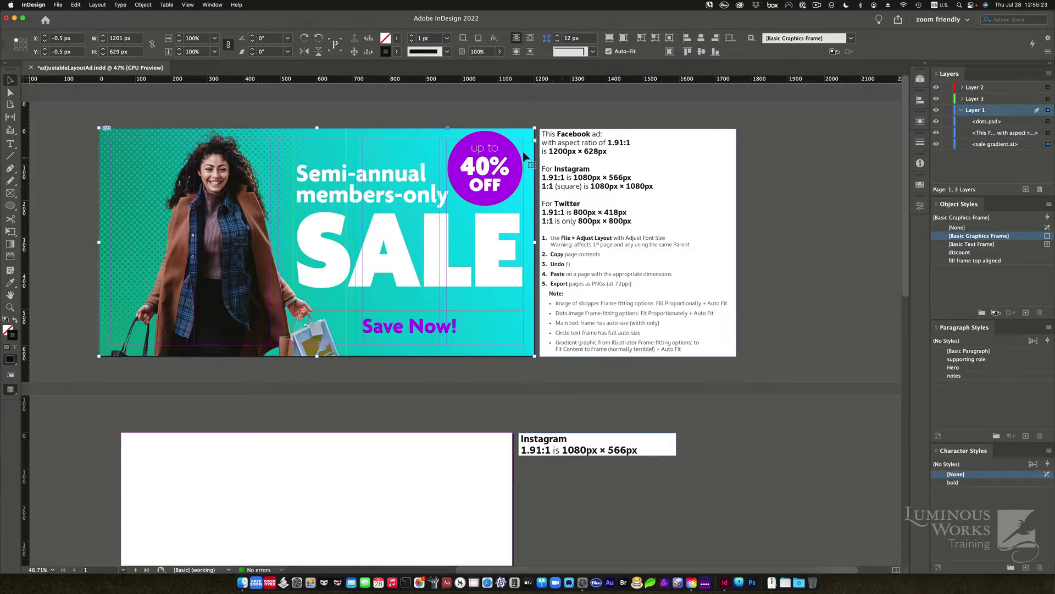
pyautogui.rightClick(361, 139)
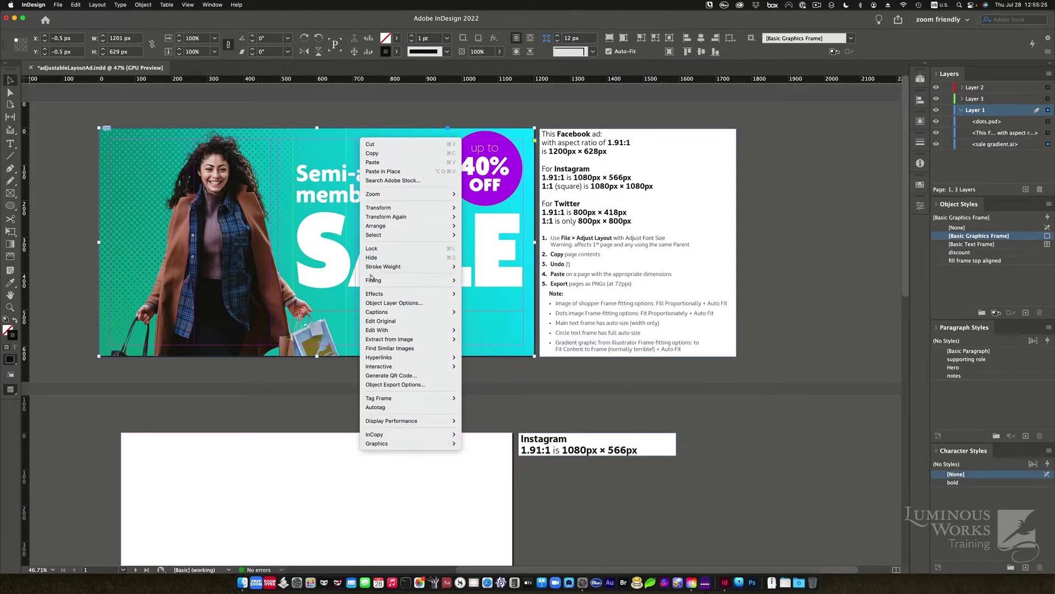
pyautogui.moveTo(373, 280)
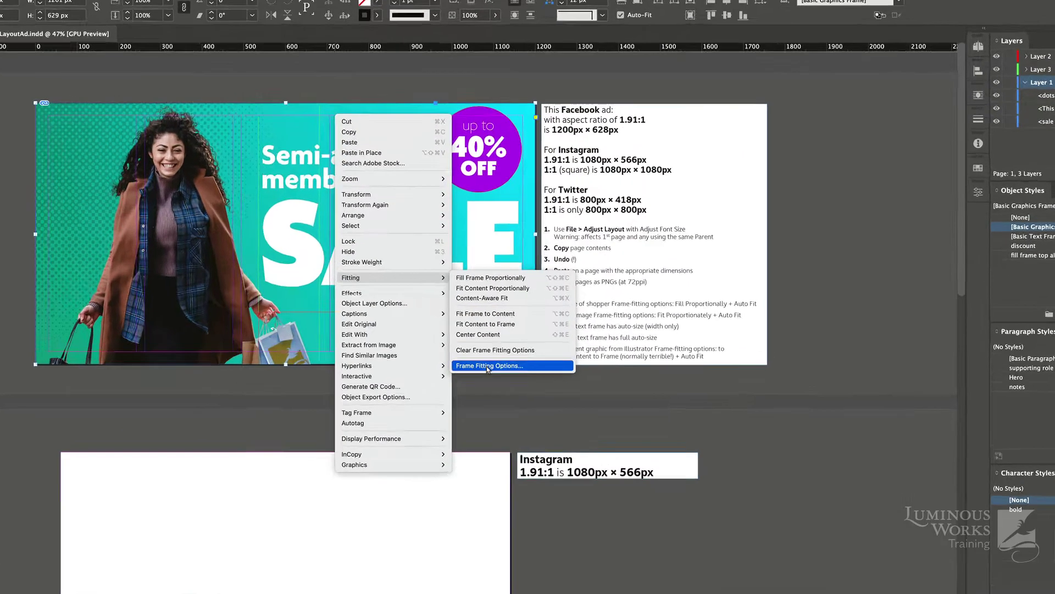
pyautogui.click(491, 357)
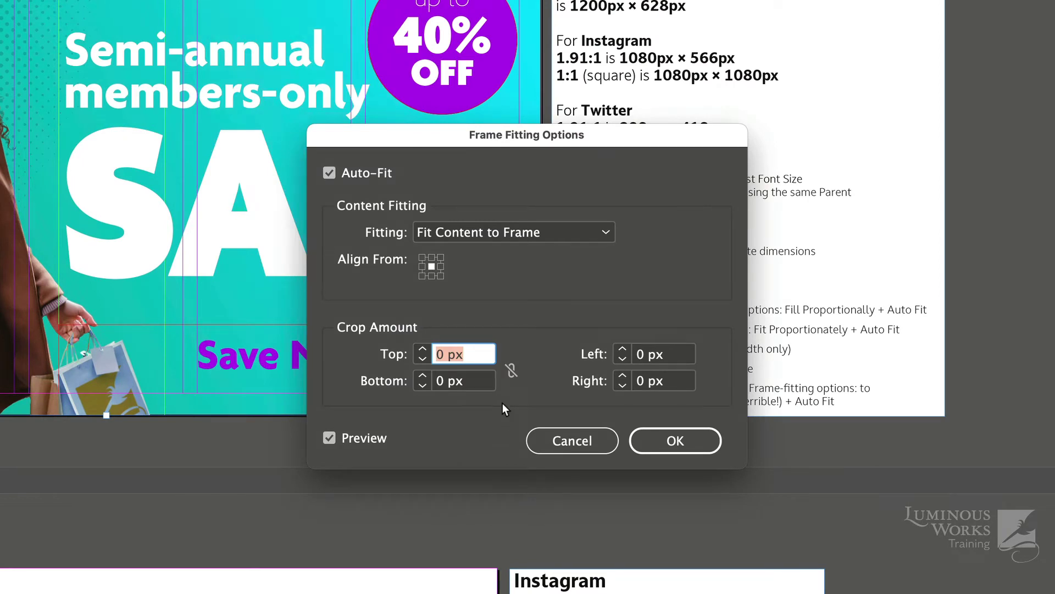
pyautogui.click(504, 232)
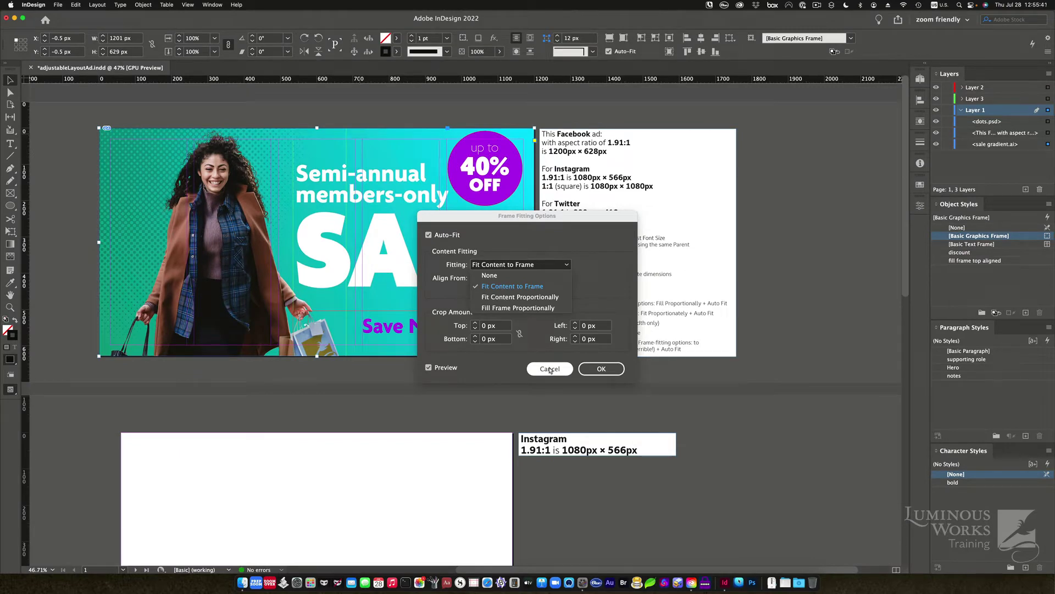
pyautogui.click(549, 369)
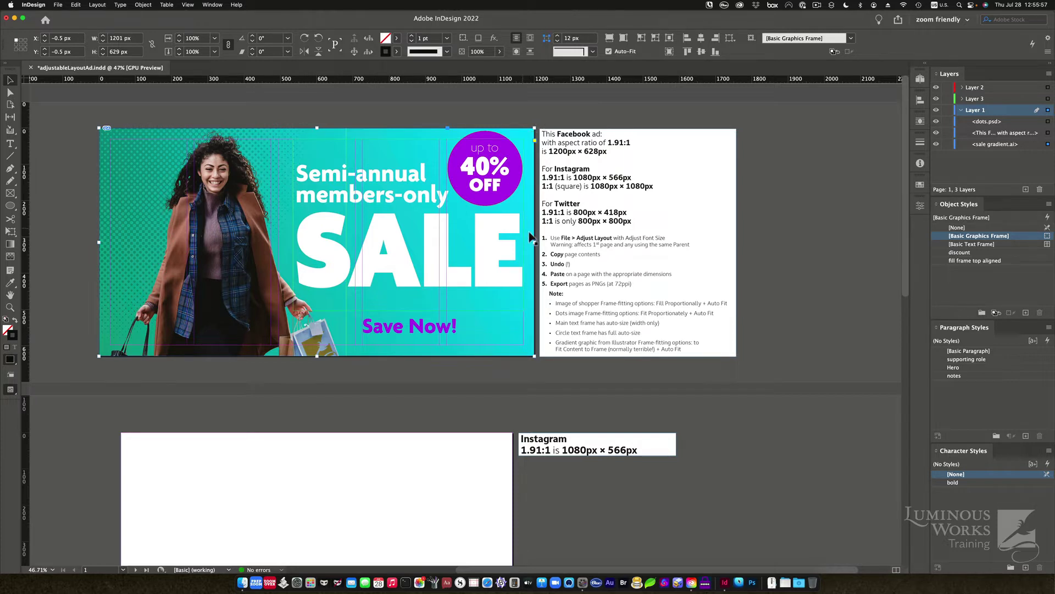
pyautogui.moveTo(534, 243)
pyautogui.mouseDown()
pyautogui.moveTo(305, 233)
pyautogui.moveTo(534, 237)
pyautogui.mouseUp()
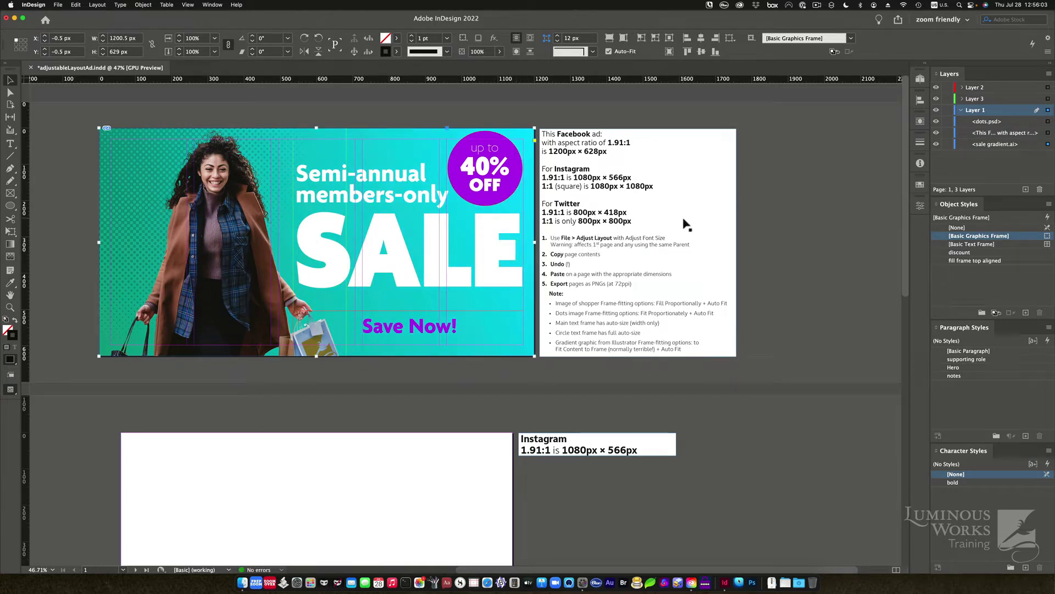
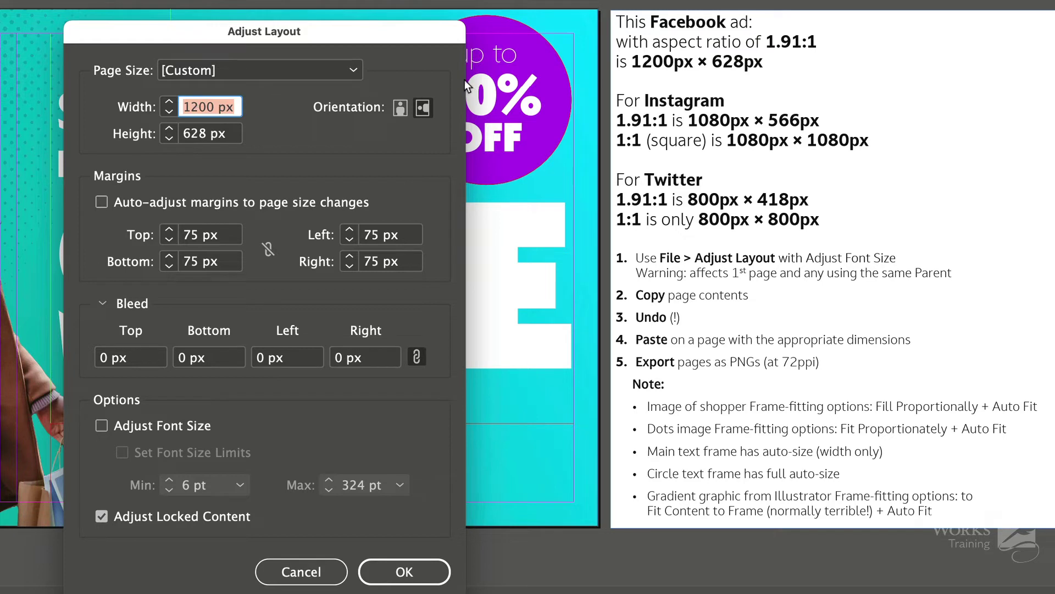
# - Adjust the Facebook ad's layout to 1080 px wide by 566 px high with Adjust Font Size enabled
pyautogui.write('1080')
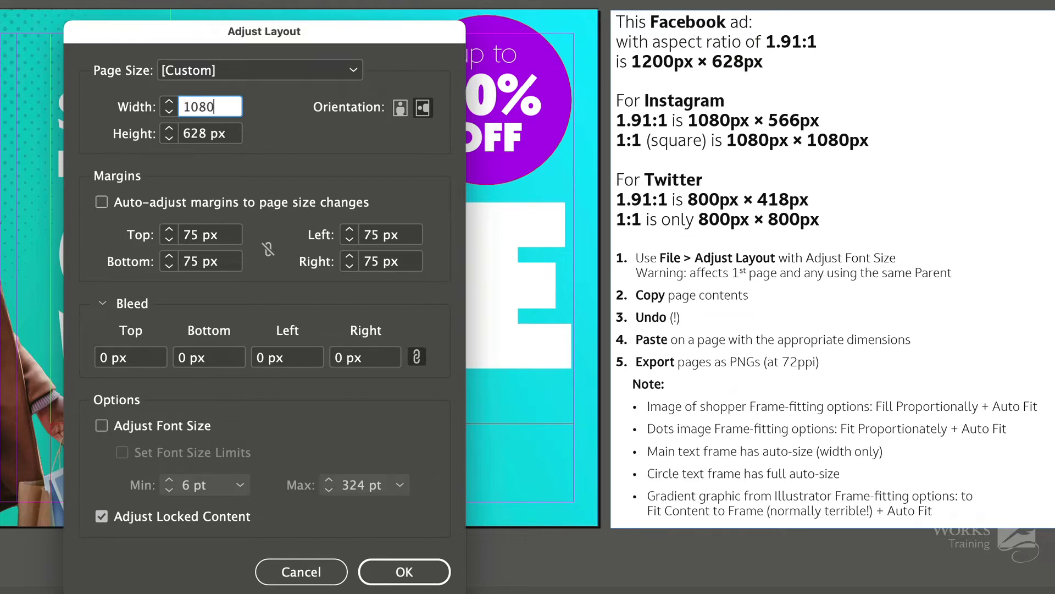
pyautogui.press('Tab')
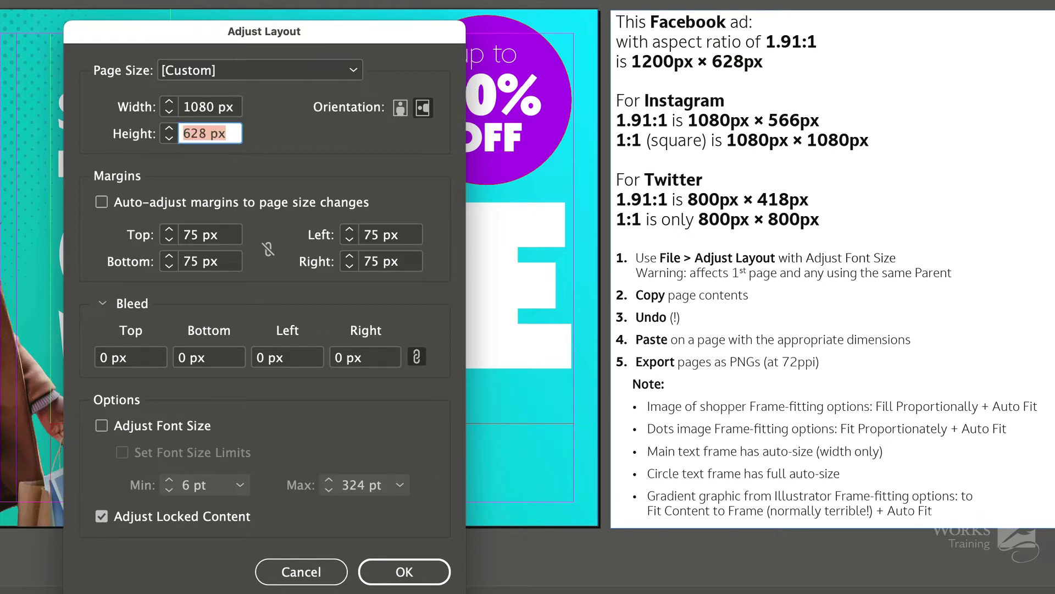
pyautogui.write('566')
pyautogui.press('Tab')
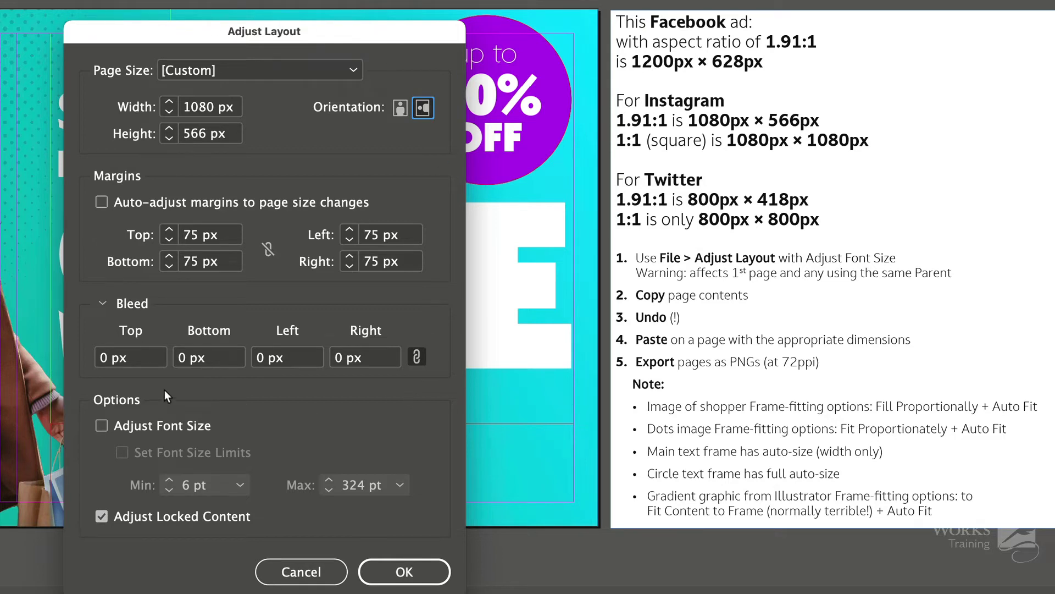
pyautogui.click(177, 425)
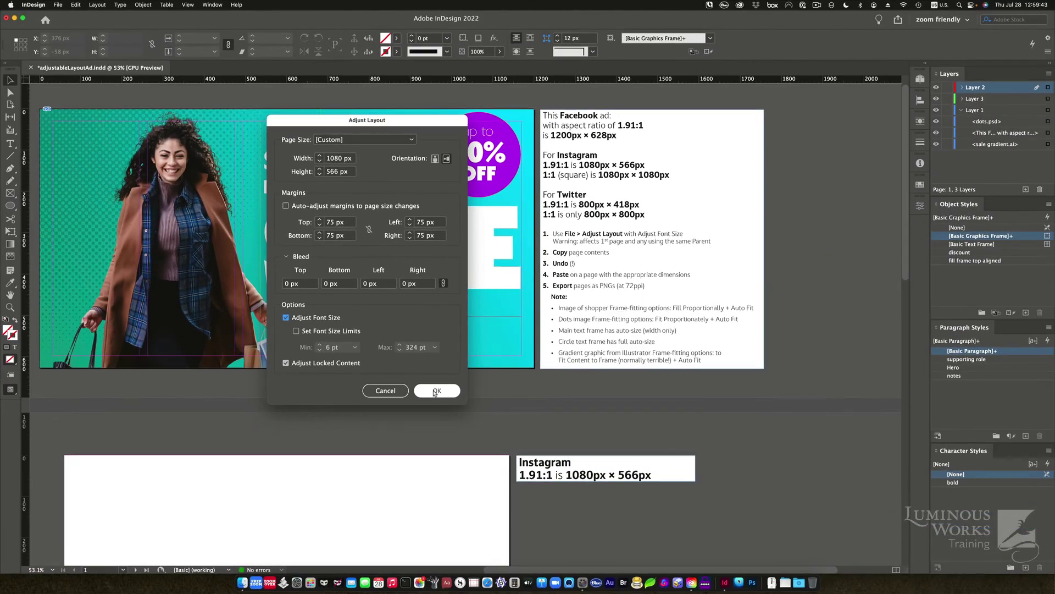
pyautogui.click(436, 391)
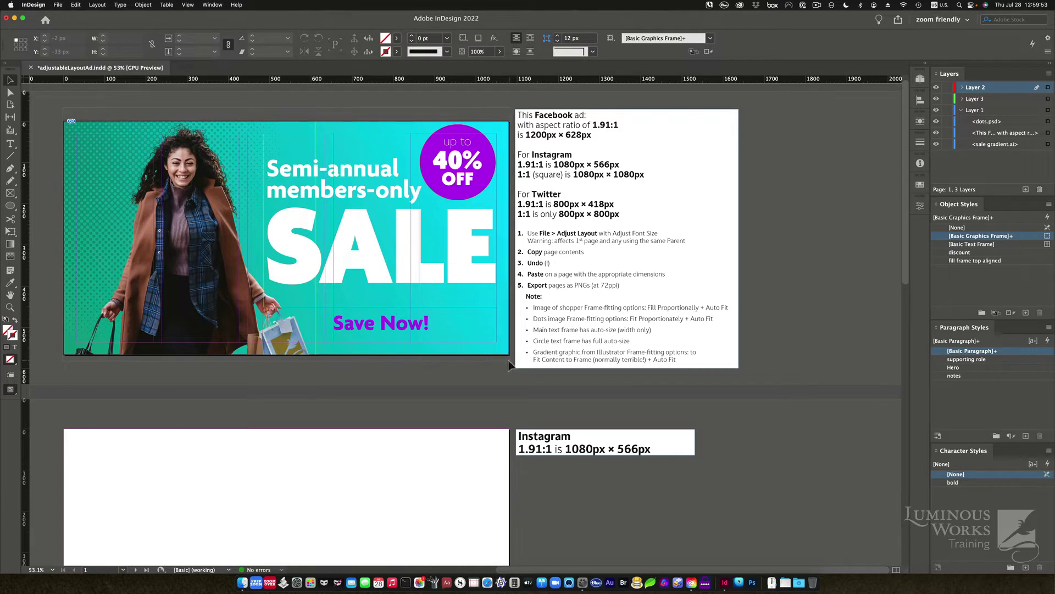
# - Copy all contents of the adjusted ad page, and undo the layout adjustment
pyautogui.press('super+a')
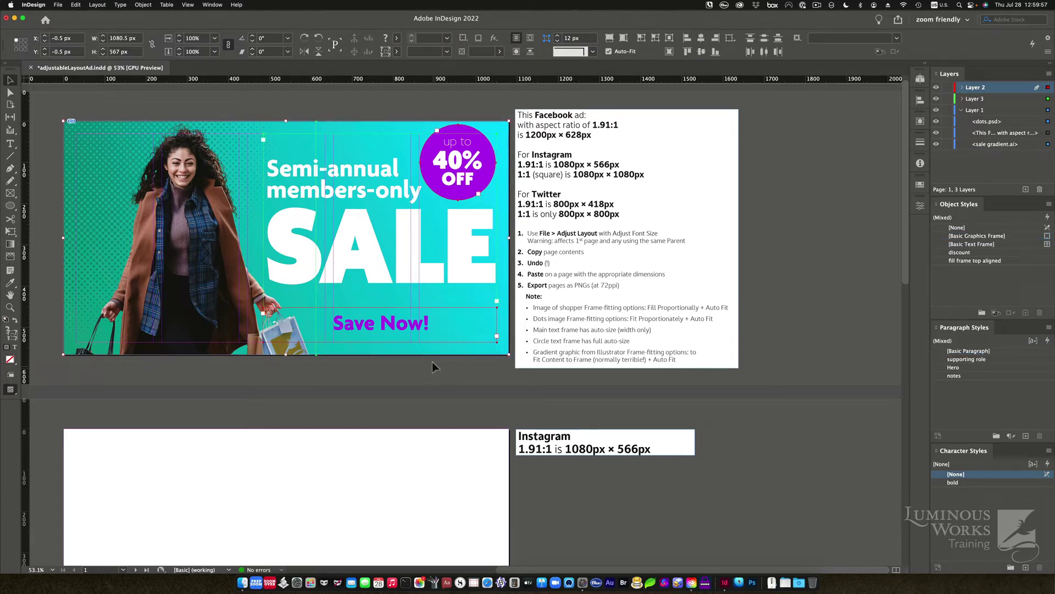
pyautogui.click(76, 5)
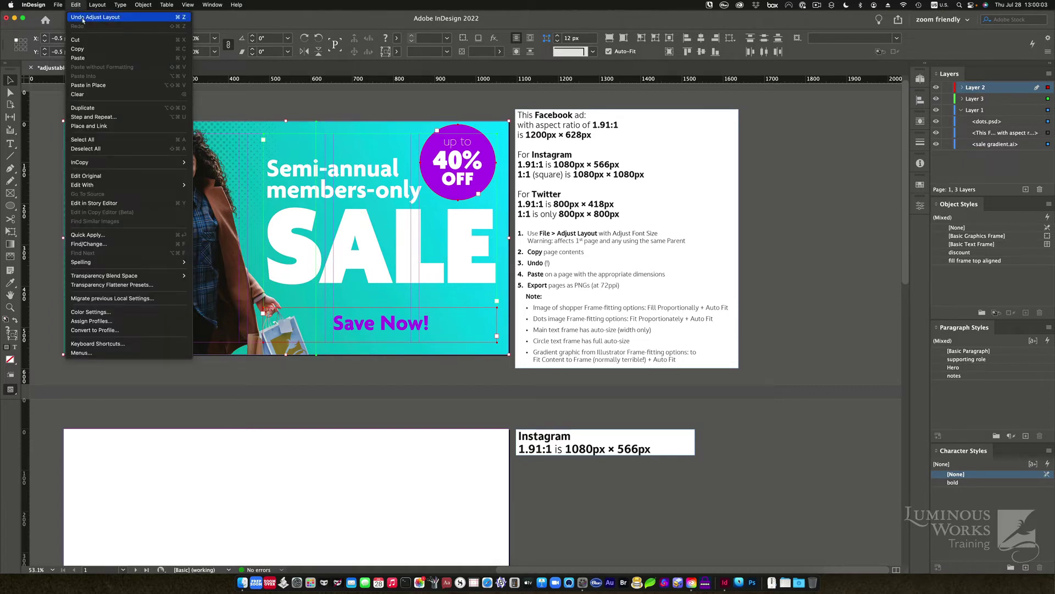
pyautogui.click(83, 19)
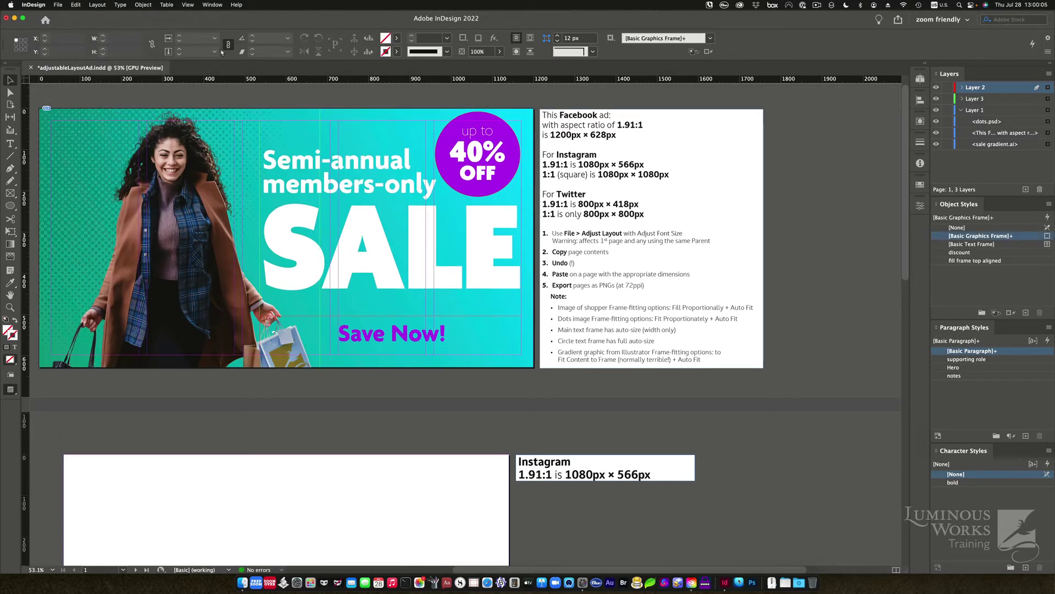
# - Paste the copied ad contents onto page 2 and align them with the edges of the blank Instagram page
pyautogui.click(920, 78)
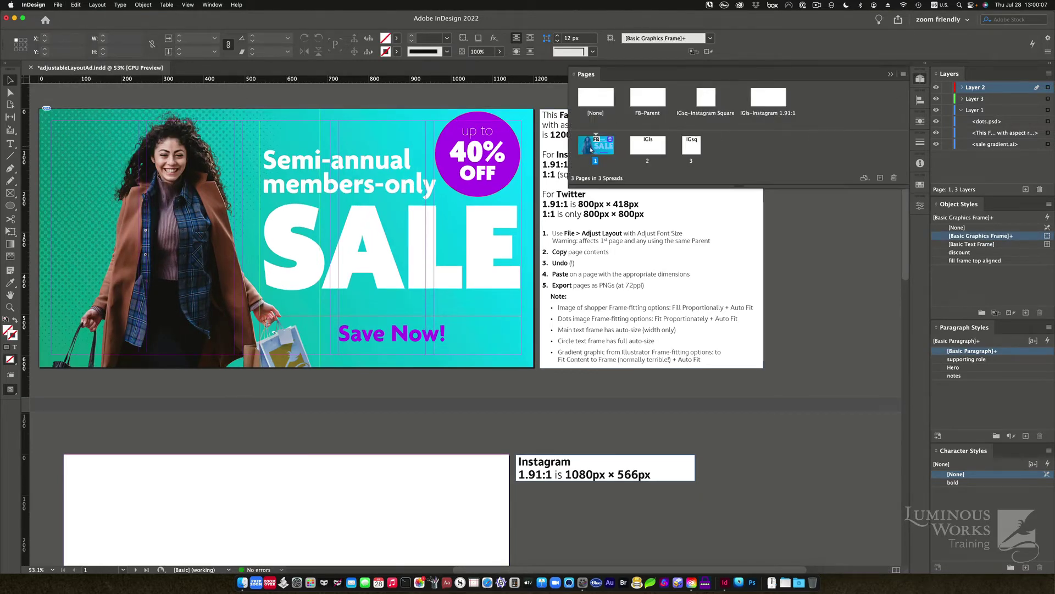
pyautogui.click(648, 147)
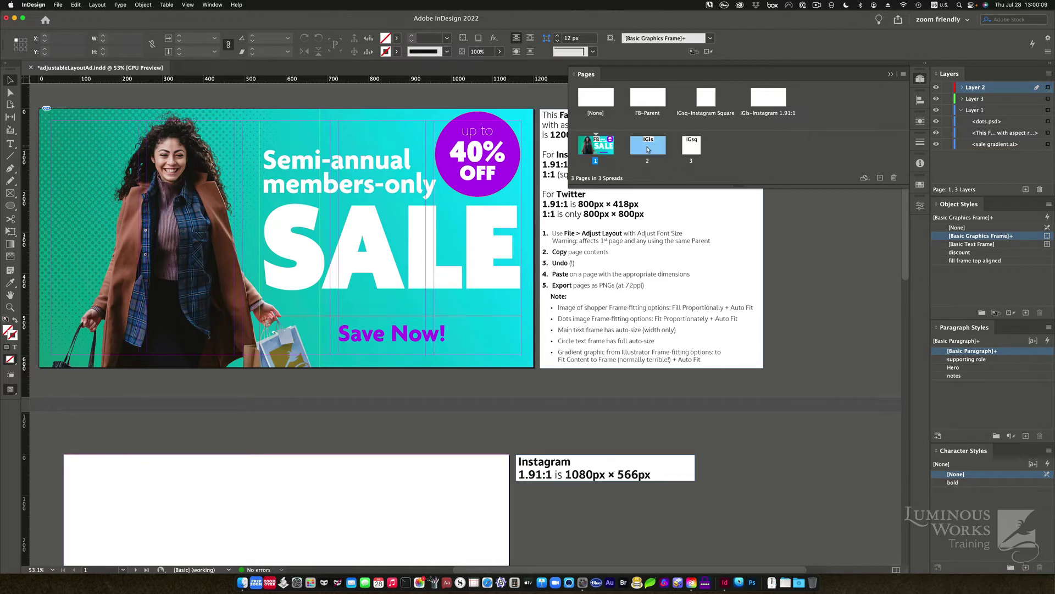
pyautogui.doubleClick(648, 149)
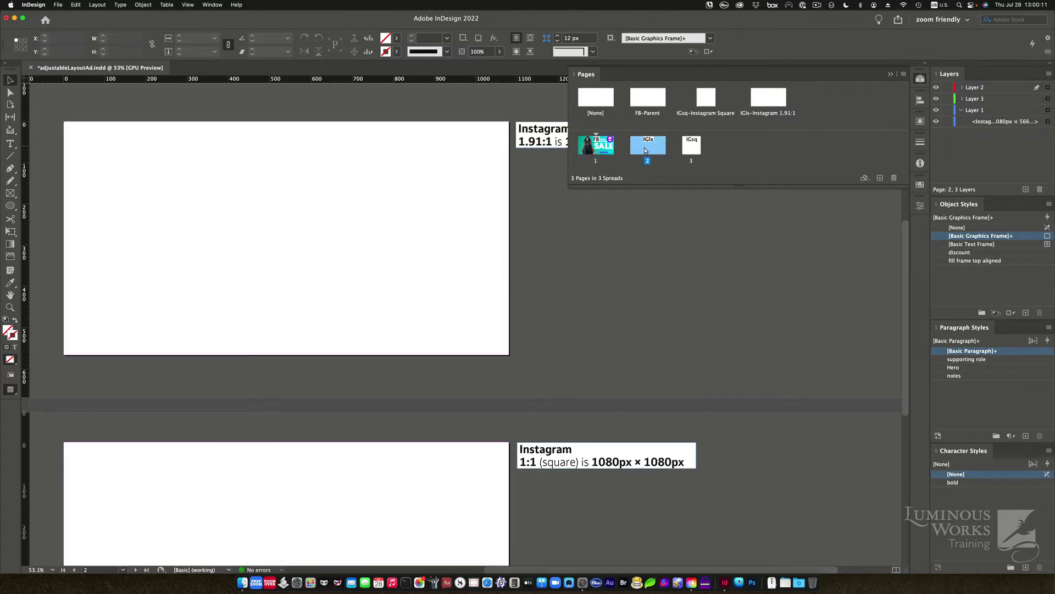
pyautogui.press('super+v')
pyautogui.moveTo(555, 223); pyautogui.dragTo(382, 226)
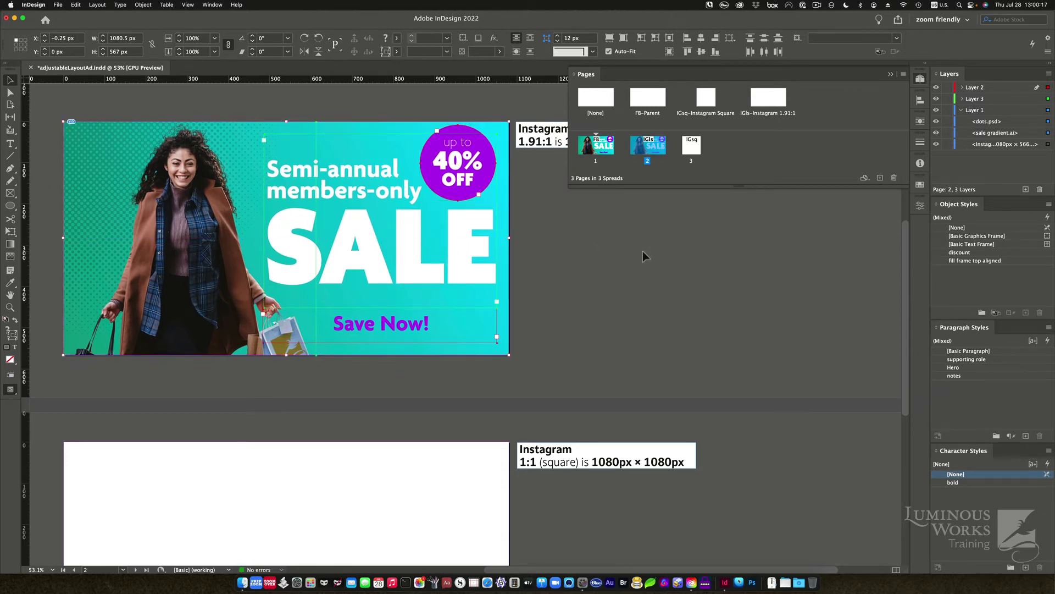
pyautogui.scroll(5, 646, 257)
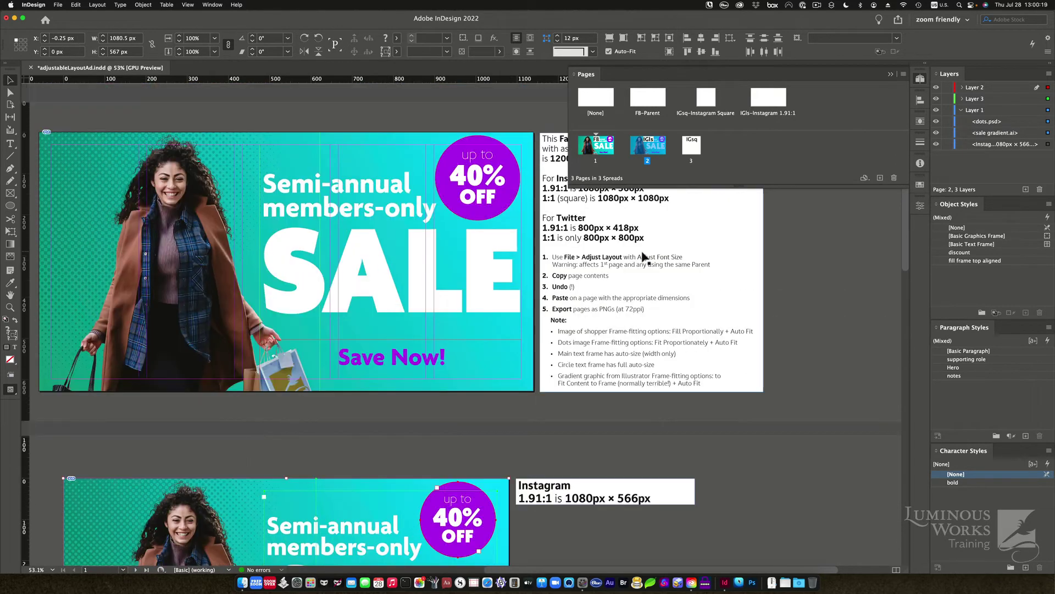
pyautogui.scroll(-5, 644, 255)
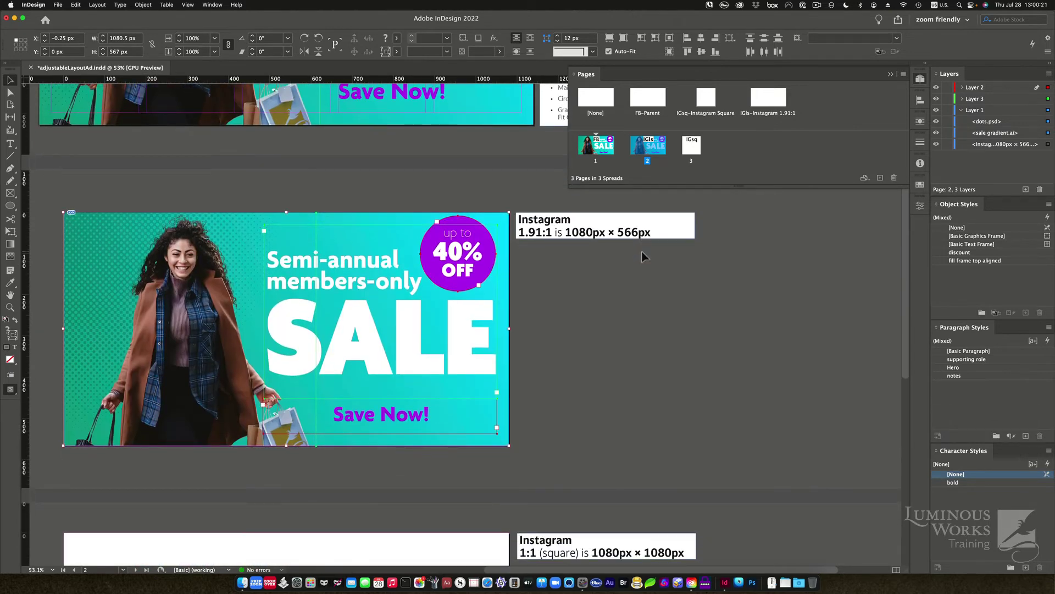
pyautogui.scroll(-1, 644, 254)
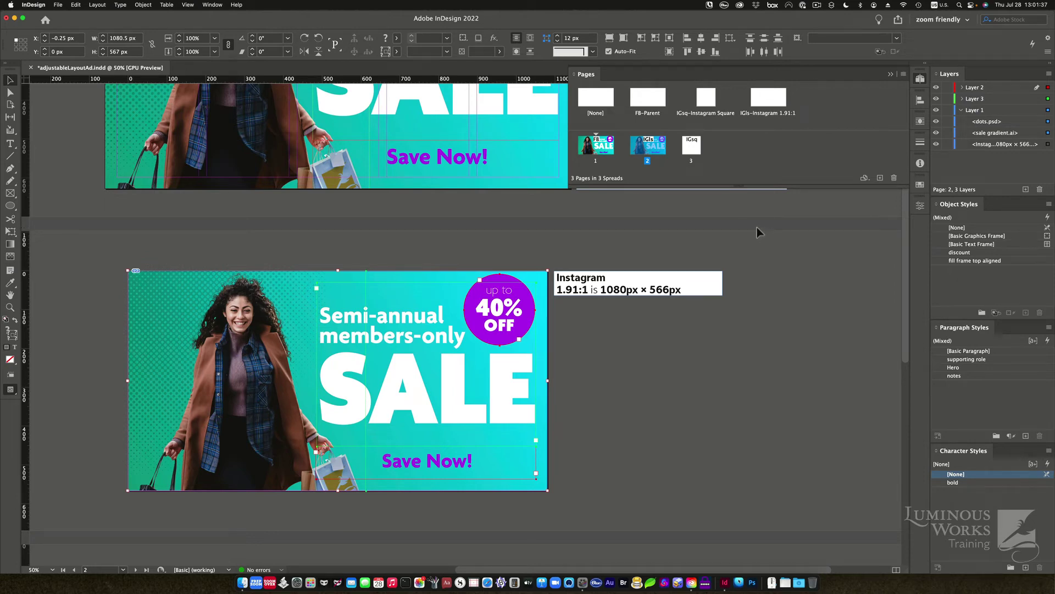
# - Adjust the layout of the Facebook ad on page 1 to 1080 px wide by 1080 px high with Adjust Font Size enabled
pyautogui.doubleClick(596, 145)
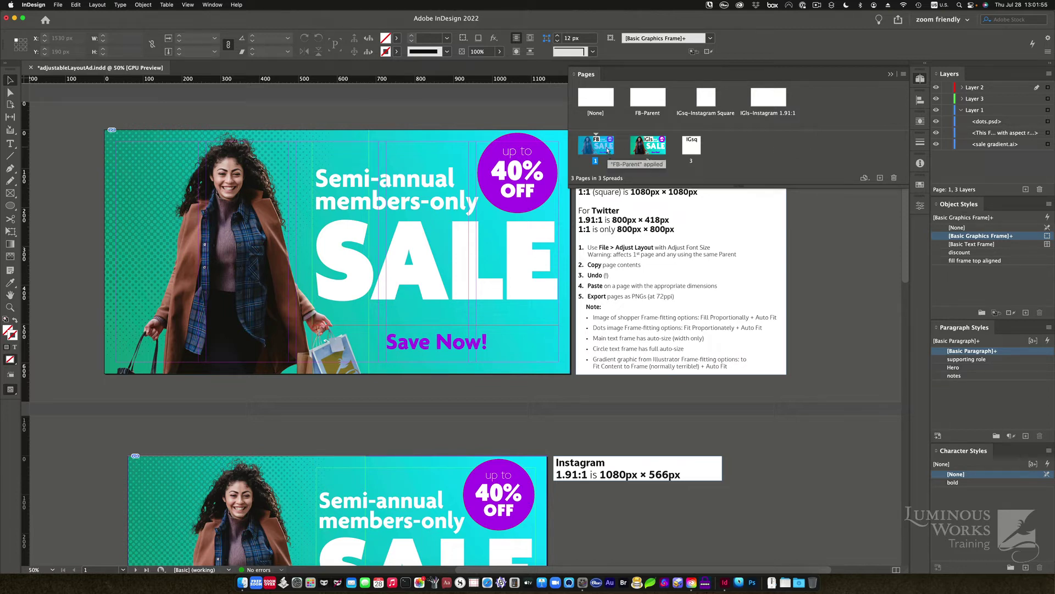
pyautogui.click(57, 5)
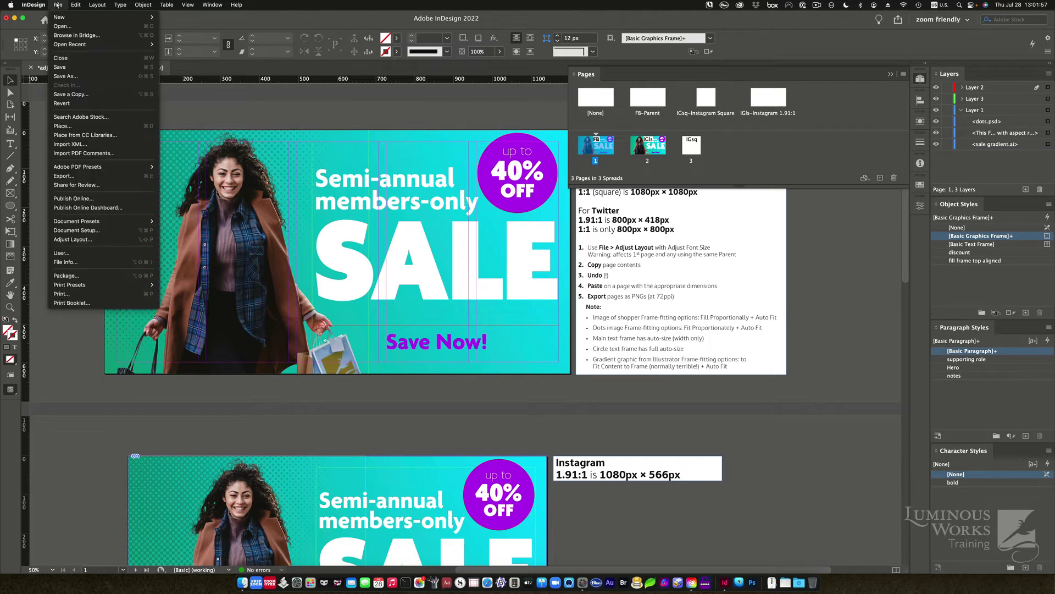
pyautogui.click(65, 240)
pyautogui.write('10')
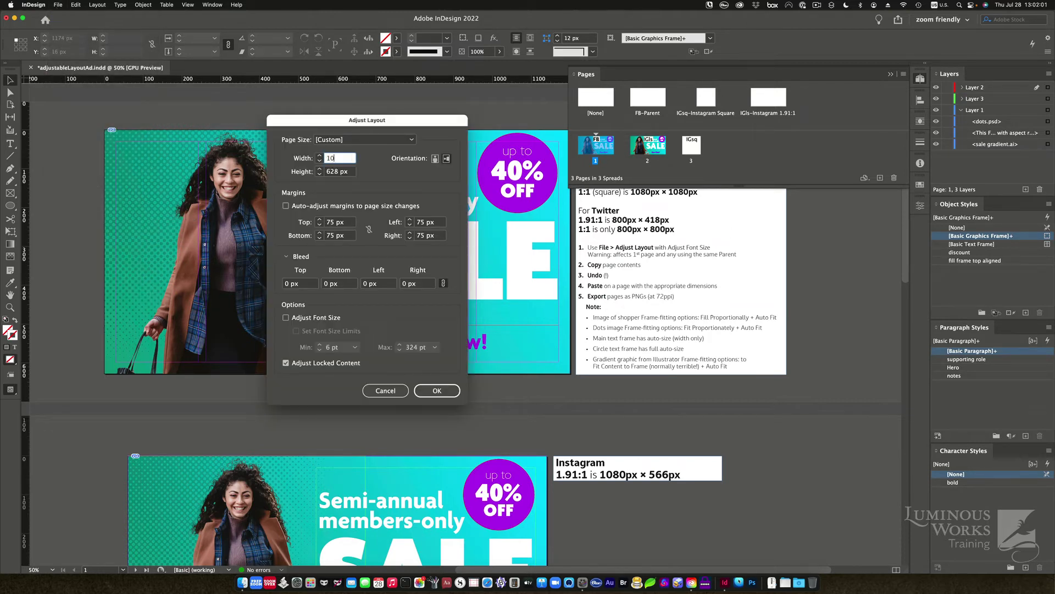
pyautogui.write('80')
pyautogui.press('Tab')
pyautogui.write('10')
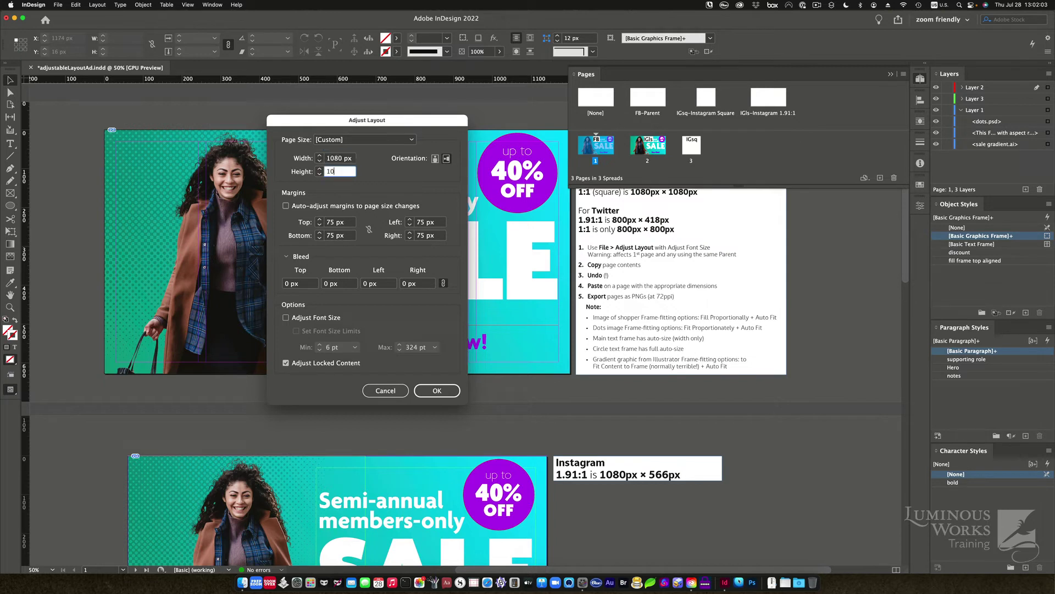
pyautogui.write('80')
pyautogui.click(325, 319)
pyautogui.click(449, 390)
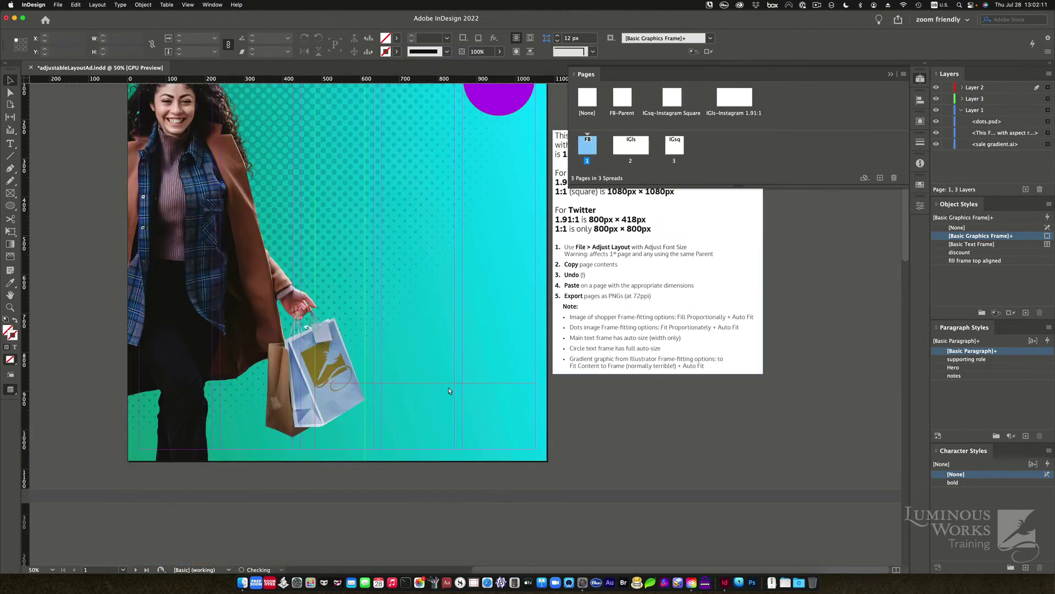
# - Copy all the square ad's contents on page 1, leaving out the notes, and undo the layout adjustment
pyautogui.scroll(3, 484, 390)
pyautogui.scroll(2, 484, 387)
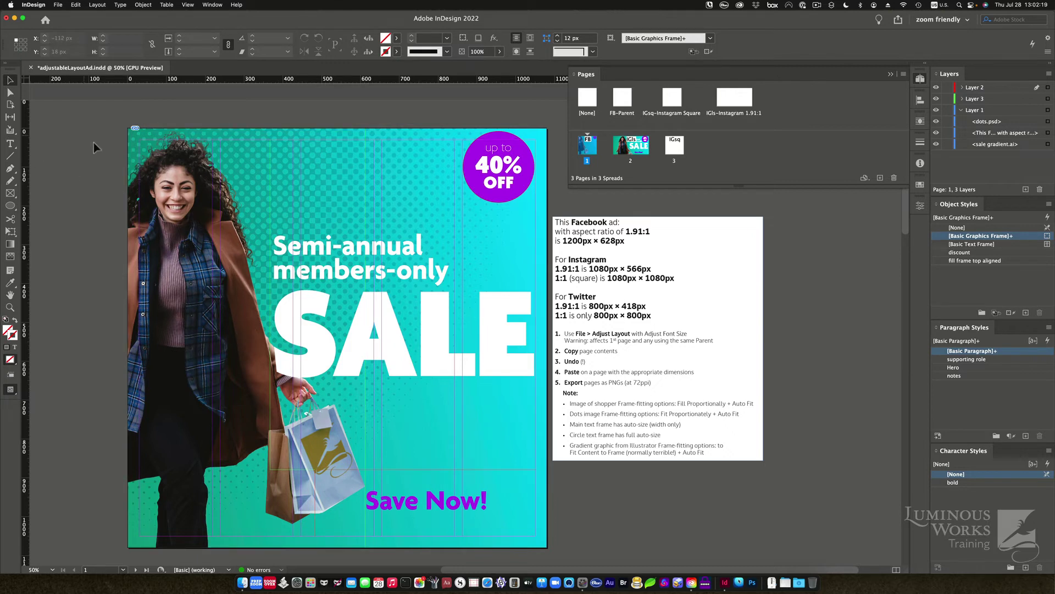
pyautogui.moveTo(93, 146); pyautogui.dragTo(544, 511)
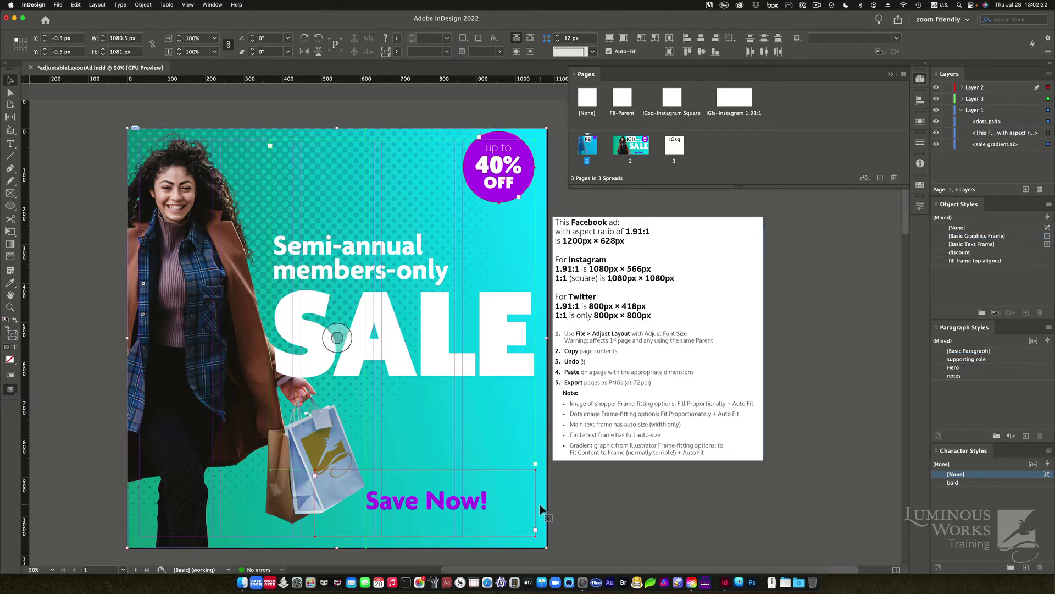
pyautogui.click(76, 5)
pyautogui.click(90, 46)
pyautogui.press('super+z')
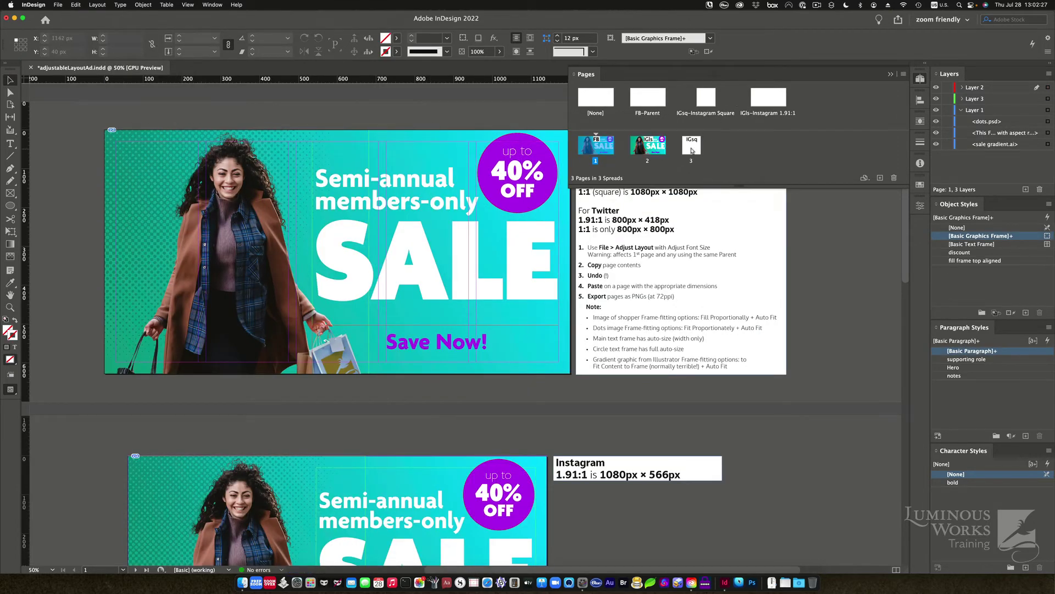
# - Paste the copied square ad onto page 3 and align it with the page edges at X 0, Y 0
pyautogui.doubleClick(692, 148)
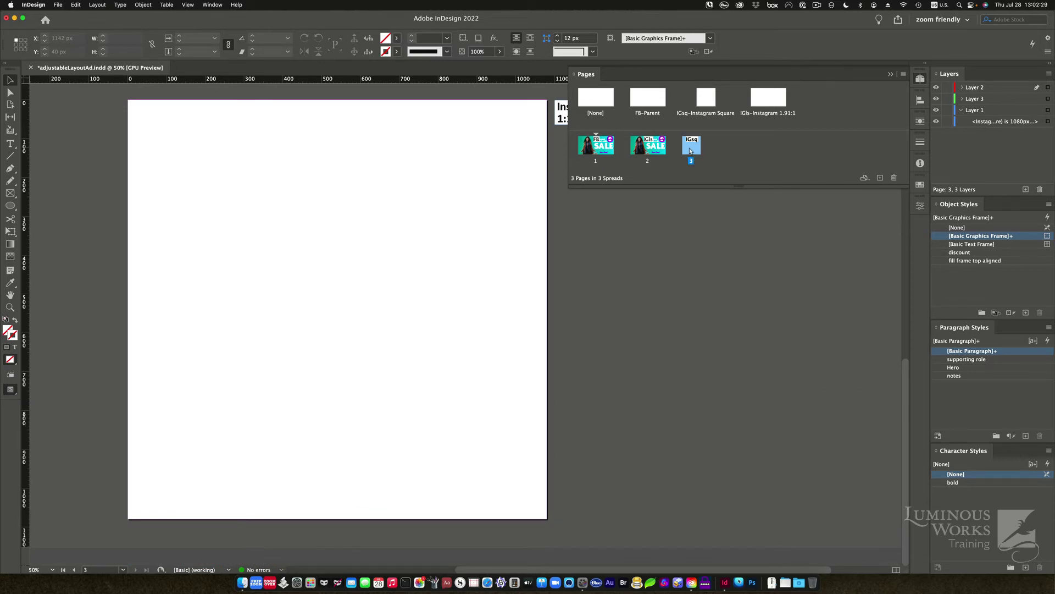
pyautogui.press('super+v')
pyautogui.moveTo(377, 170); pyautogui.dragTo(249, 159)
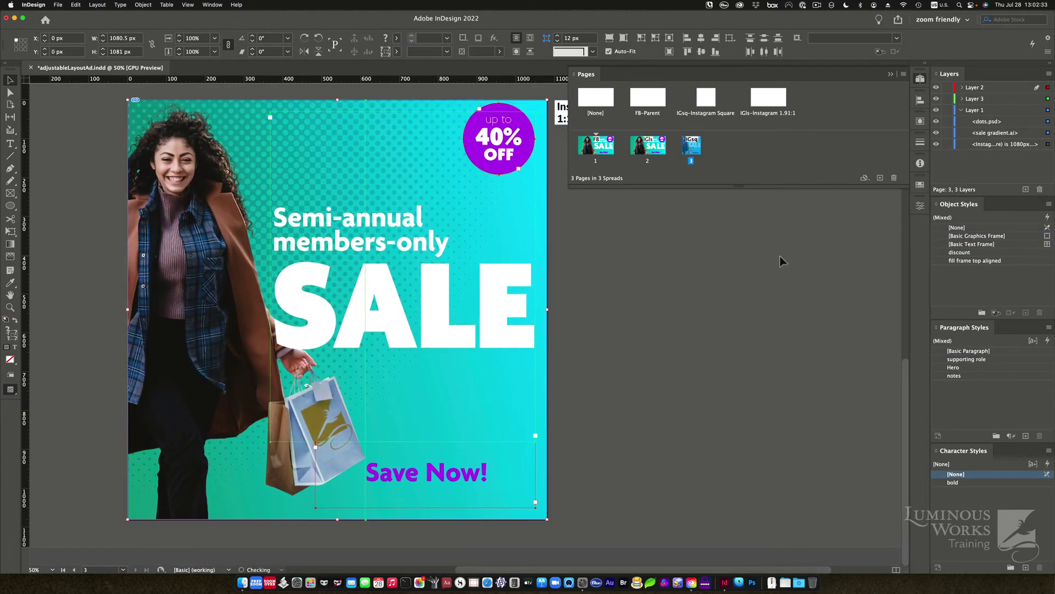
# - Enlarge the purple discount circle on page 3 proportionally to about 313 px wide, keeping its upper-right corner in place
pyautogui.click(498, 137)
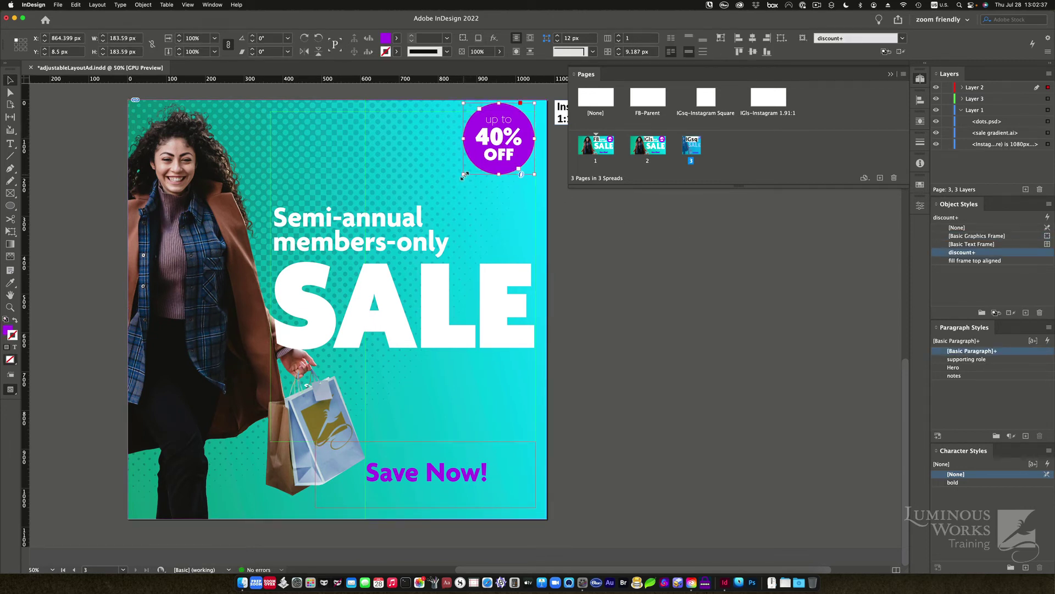
pyautogui.moveTo(464, 176); pyautogui.dragTo(568, 235)
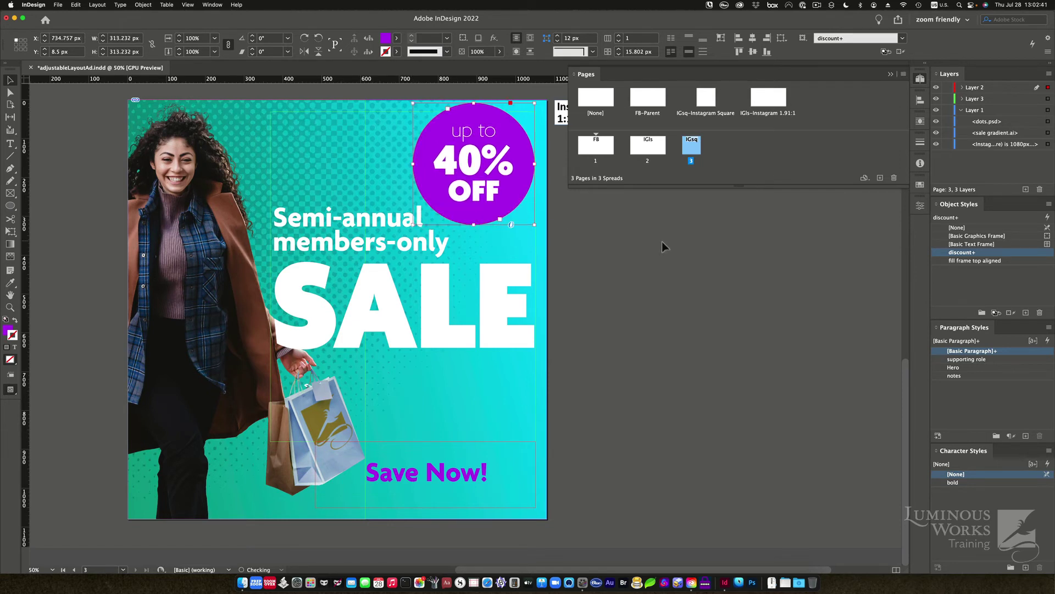
pyautogui.click(700, 245)
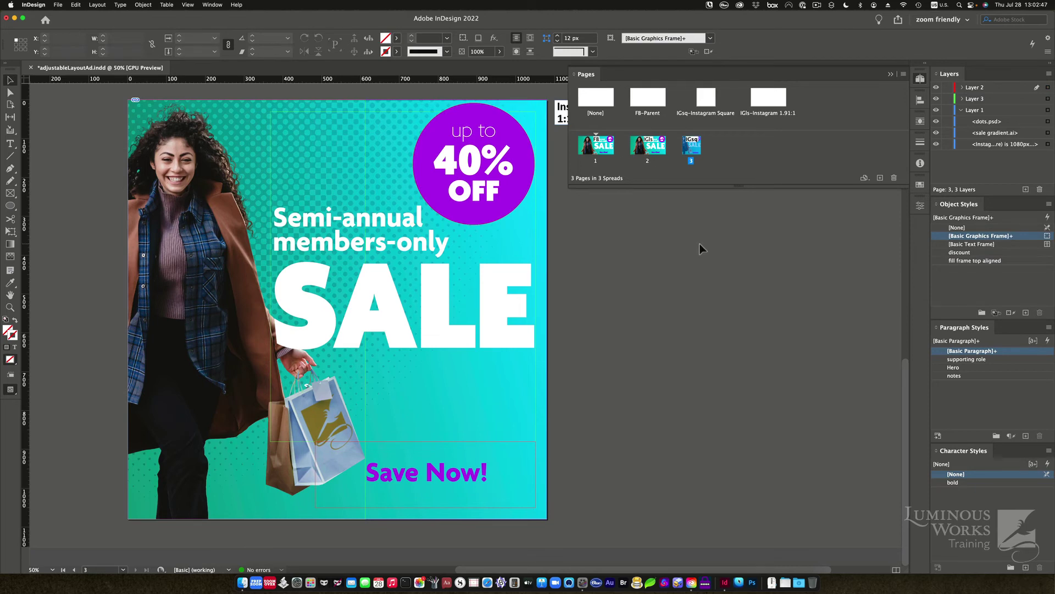
# - Export all pages to the Desktop as PNG files named ad.png, at High quality, 72 ppi and RGB
pyautogui.hotkey('shift', 'pageup')
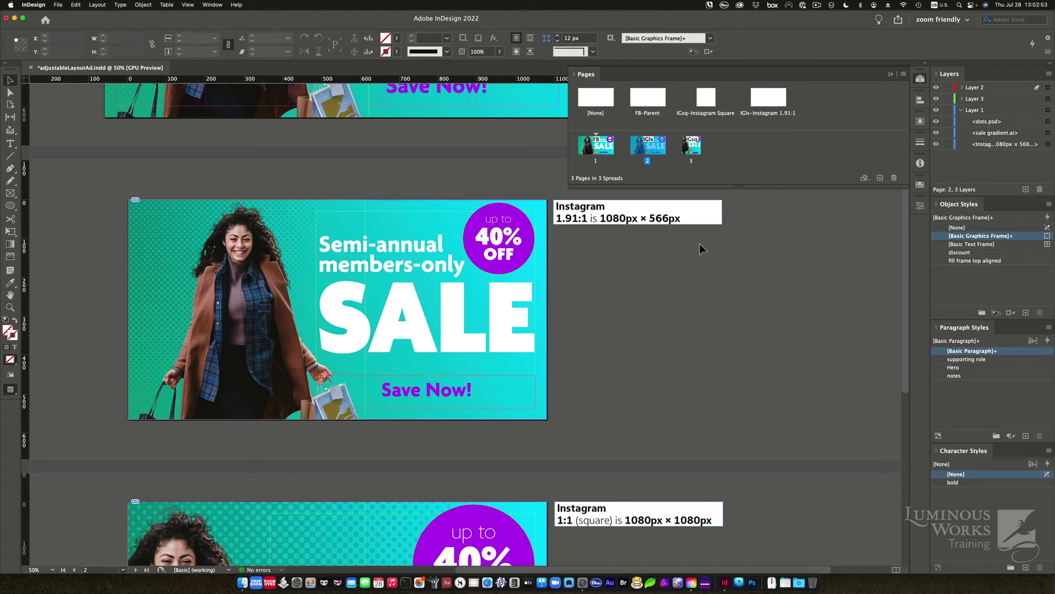
pyautogui.hotkey('shift', 'pageup')
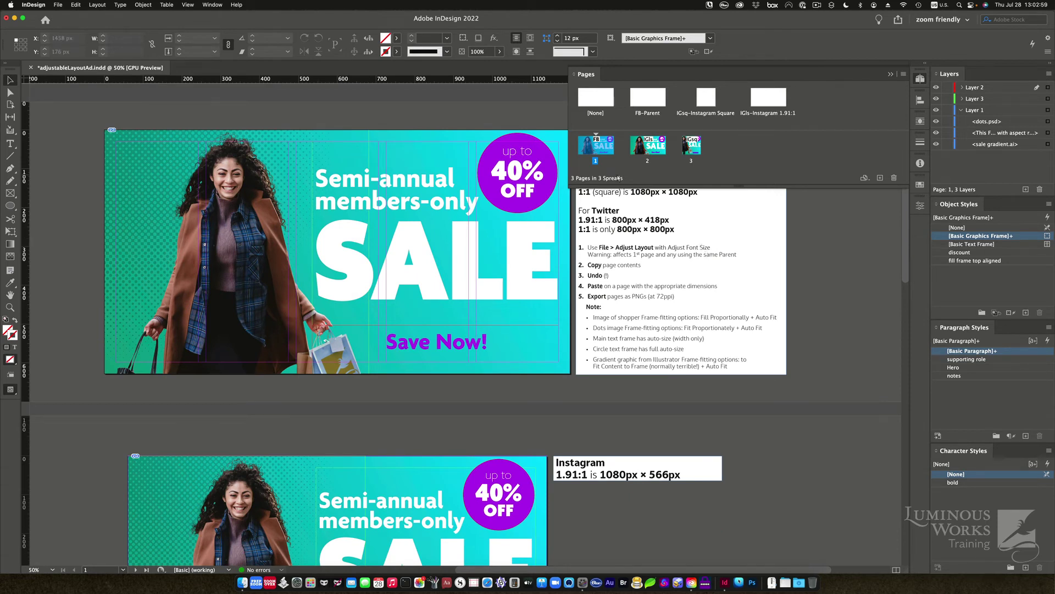
pyautogui.click(57, 5)
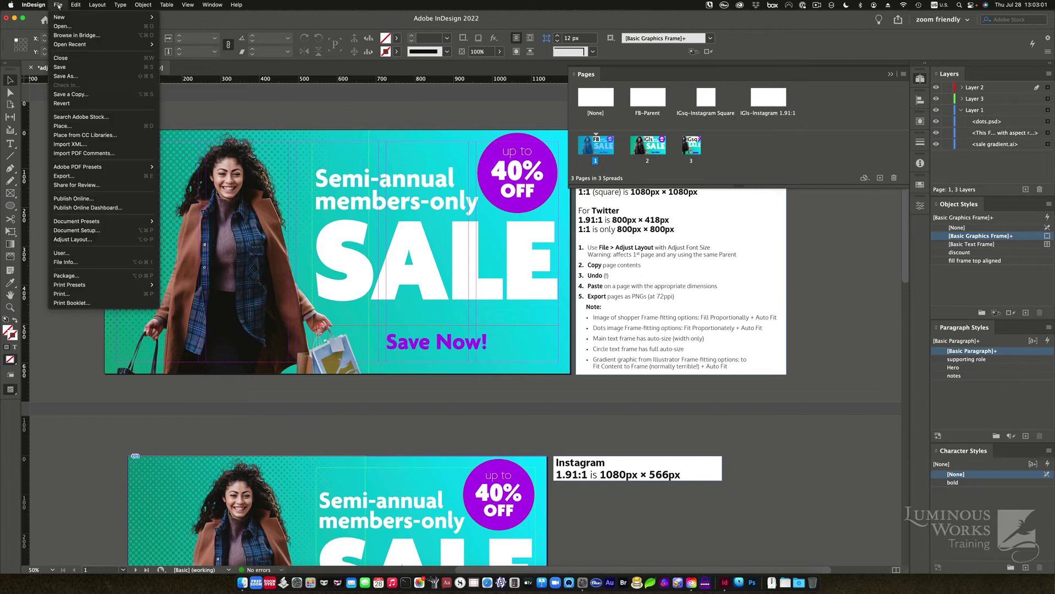
pyautogui.click(81, 175)
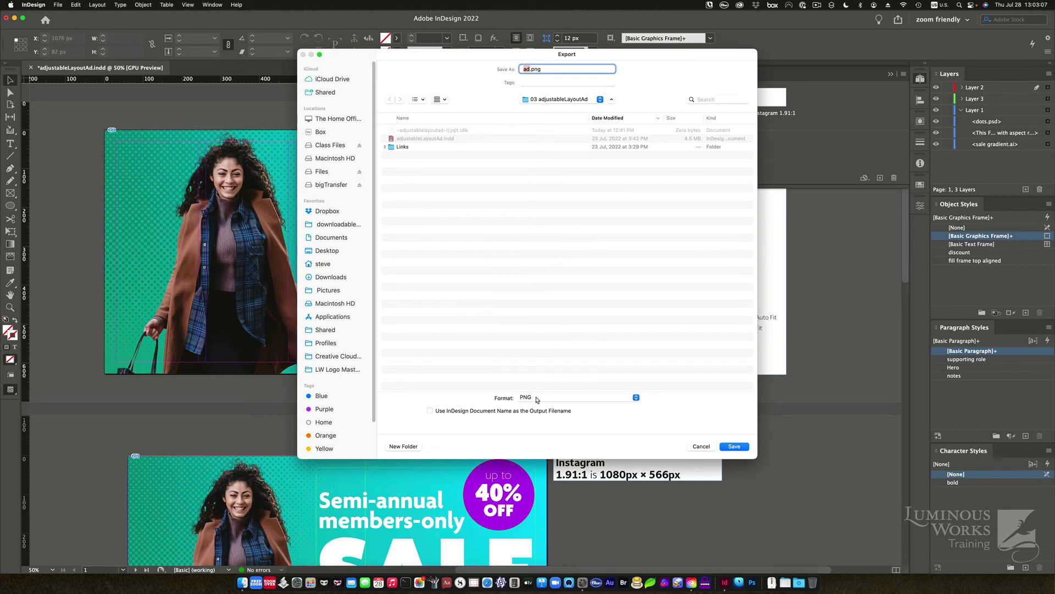
pyautogui.press('super+shift+d')
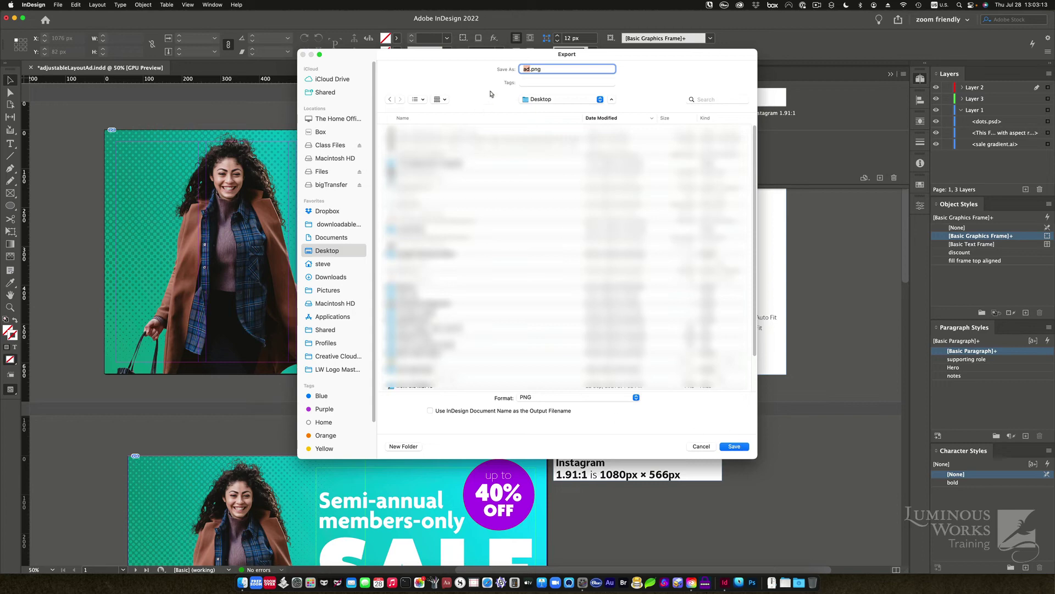
pyautogui.click(734, 447)
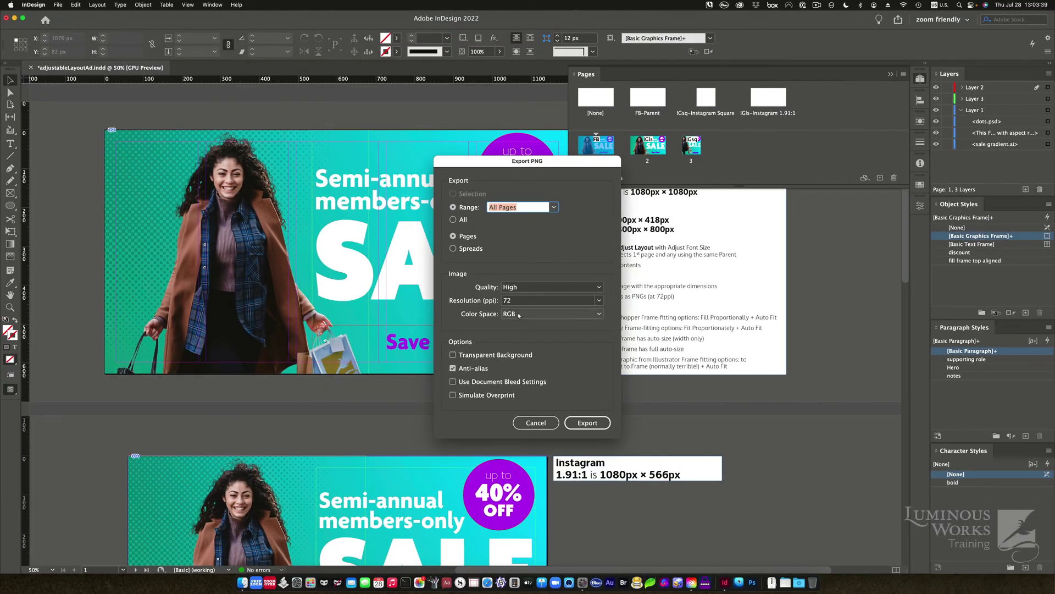
pyautogui.click(593, 424)
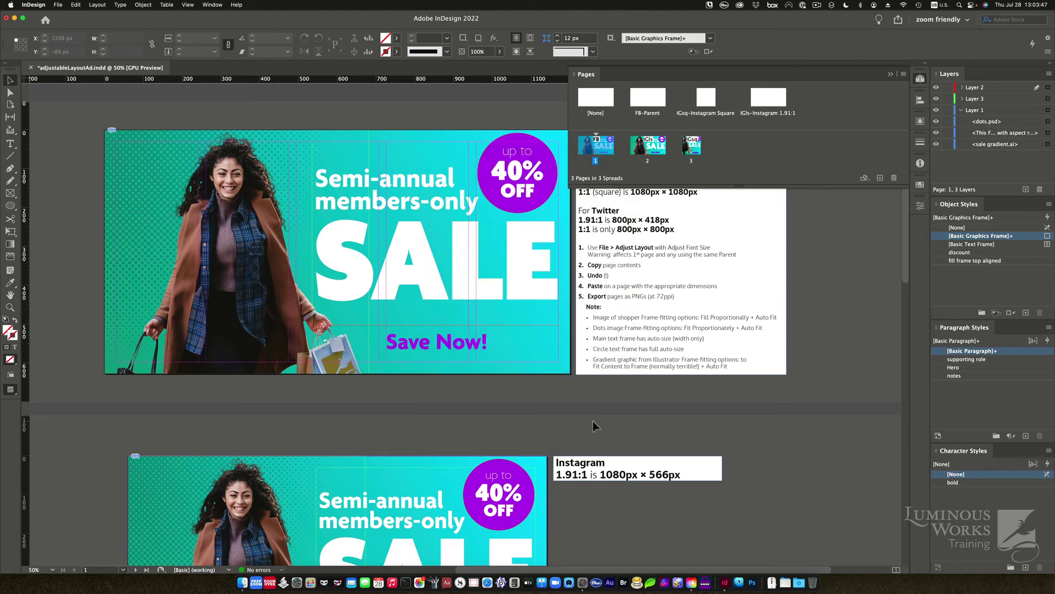
# - Switch to the Finder desktop and preview the exported ad.png, ad2.png and ad3.png images one after another
pyautogui.press('super+h')
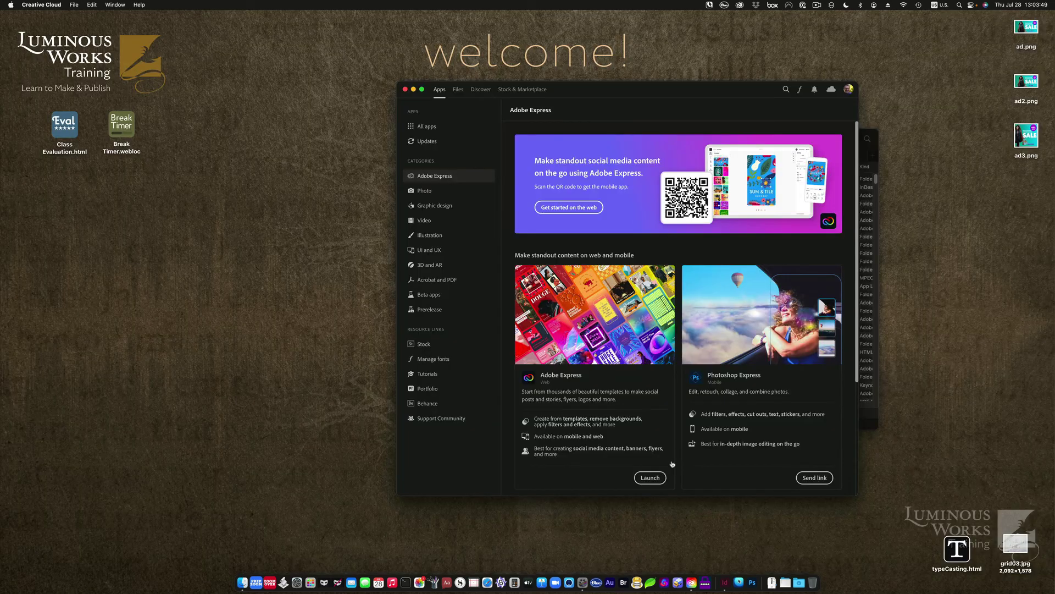
pyautogui.click(1020, 29)
pyautogui.press('Down')
pyautogui.press('Down')
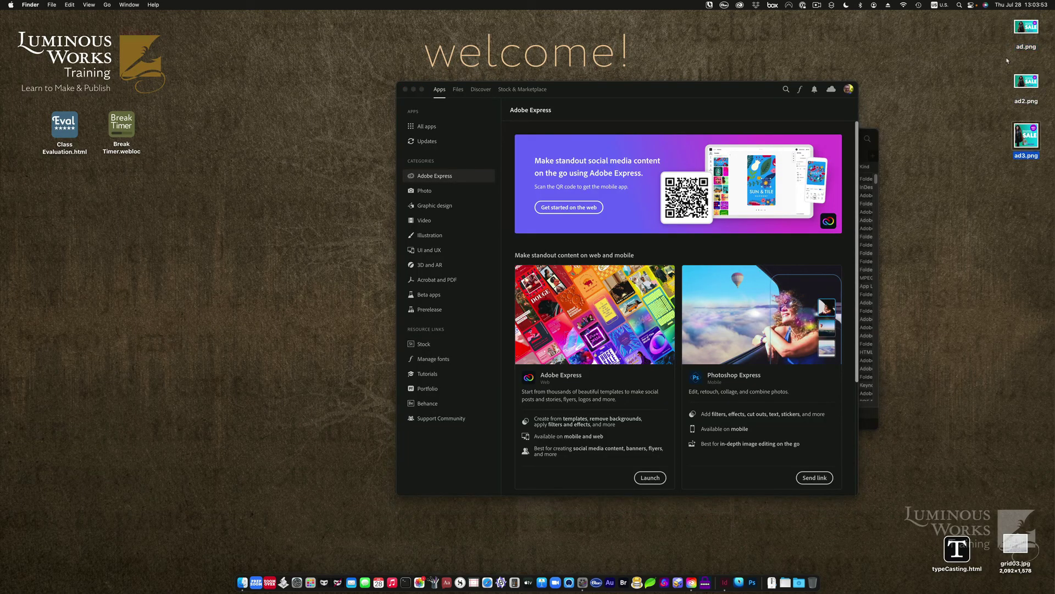
pyautogui.click(1022, 34)
pyautogui.press('space')
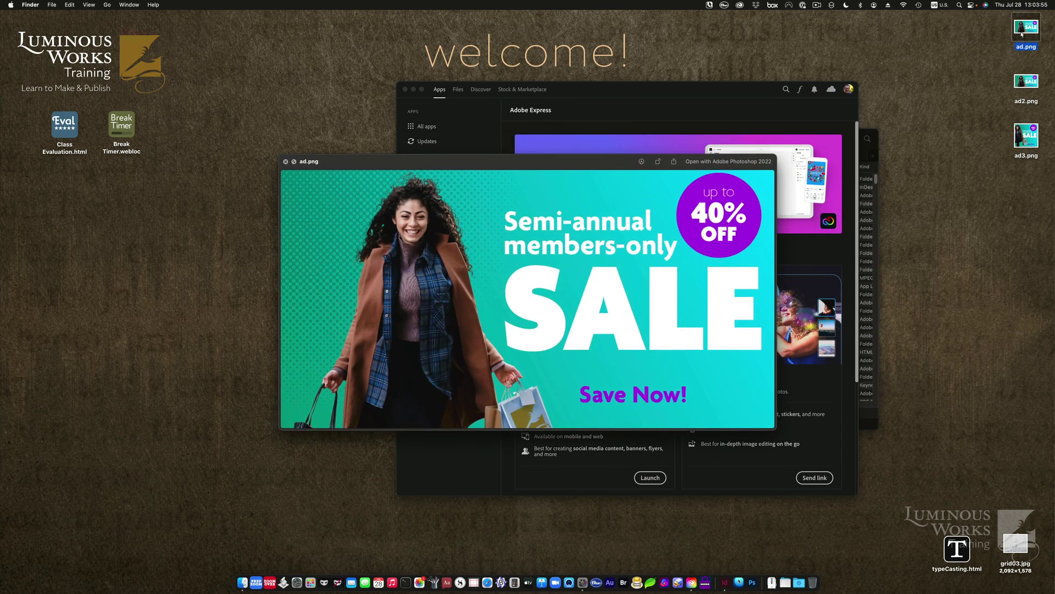
pyautogui.press('space')
pyautogui.click(1025, 98)
pyautogui.press('space')
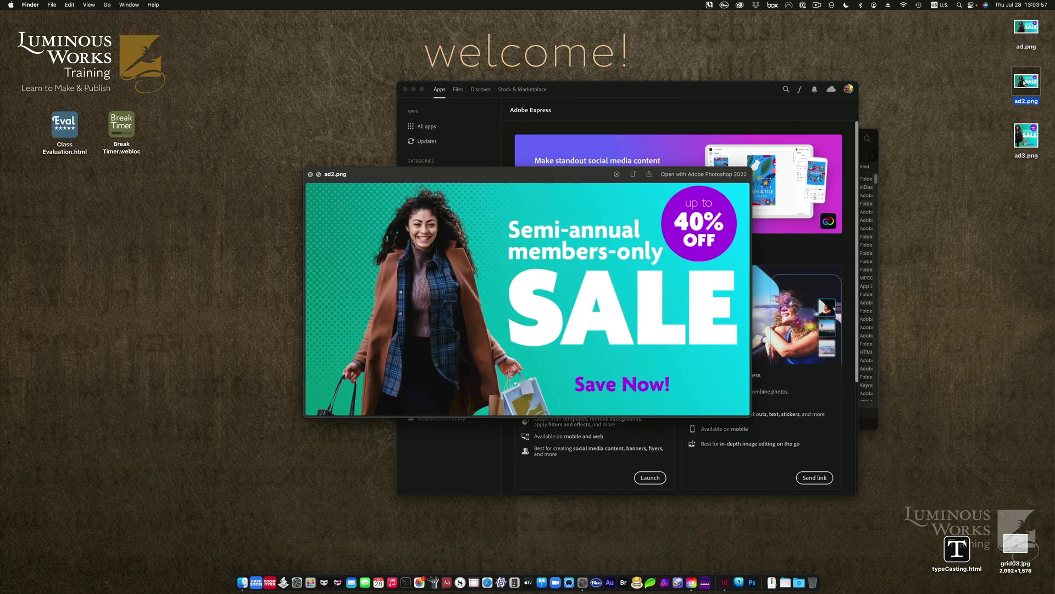
pyautogui.press('space')
pyautogui.click(1025, 142)
pyautogui.press('space')
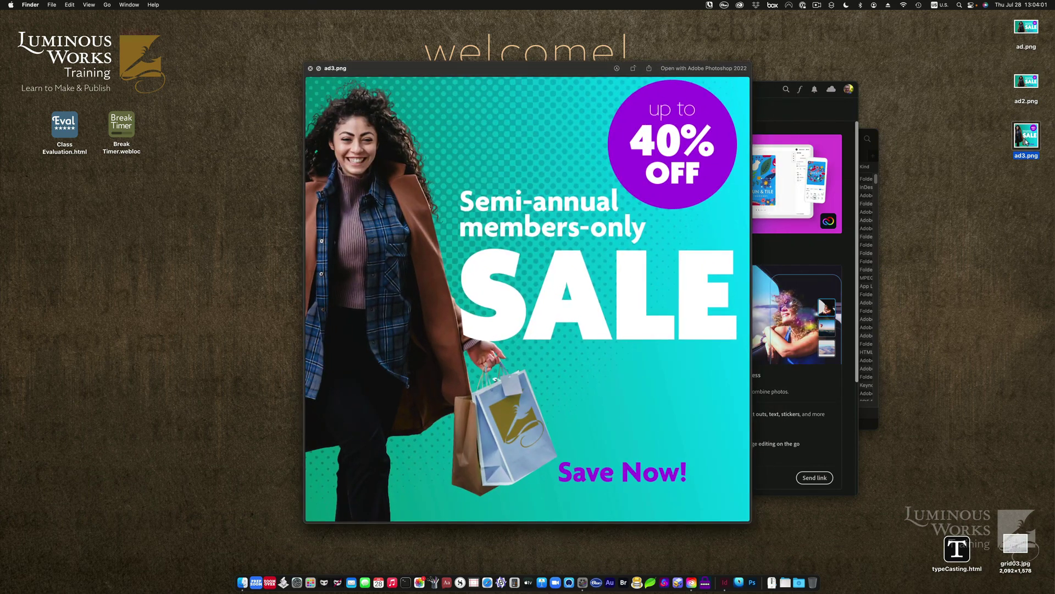
pyautogui.press('space')
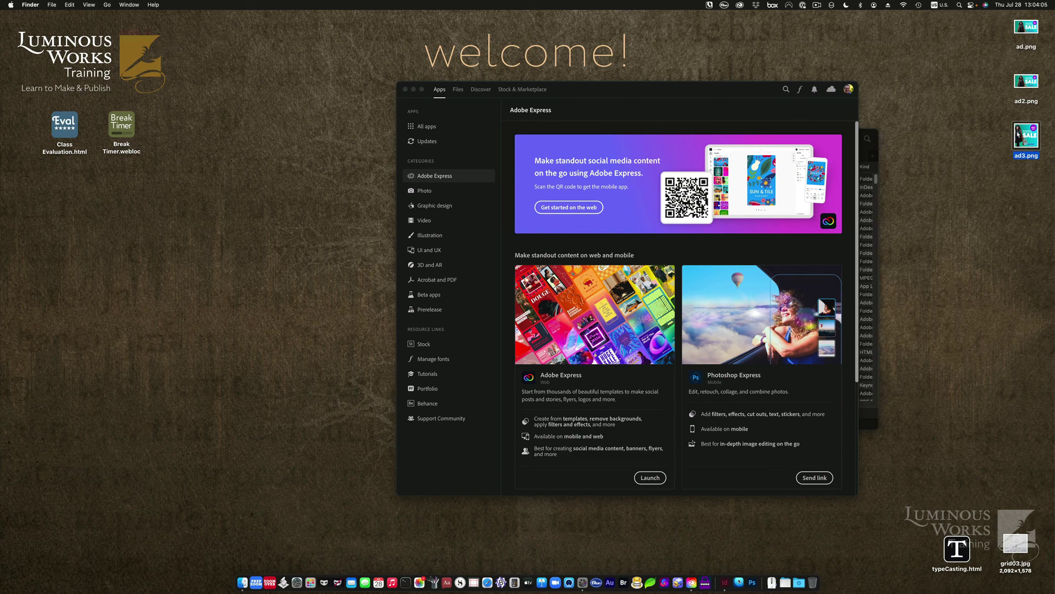
# - Check the pixel dimensions of ad3.png in its file information, and close the info and Finder windows
pyautogui.press('super+i')
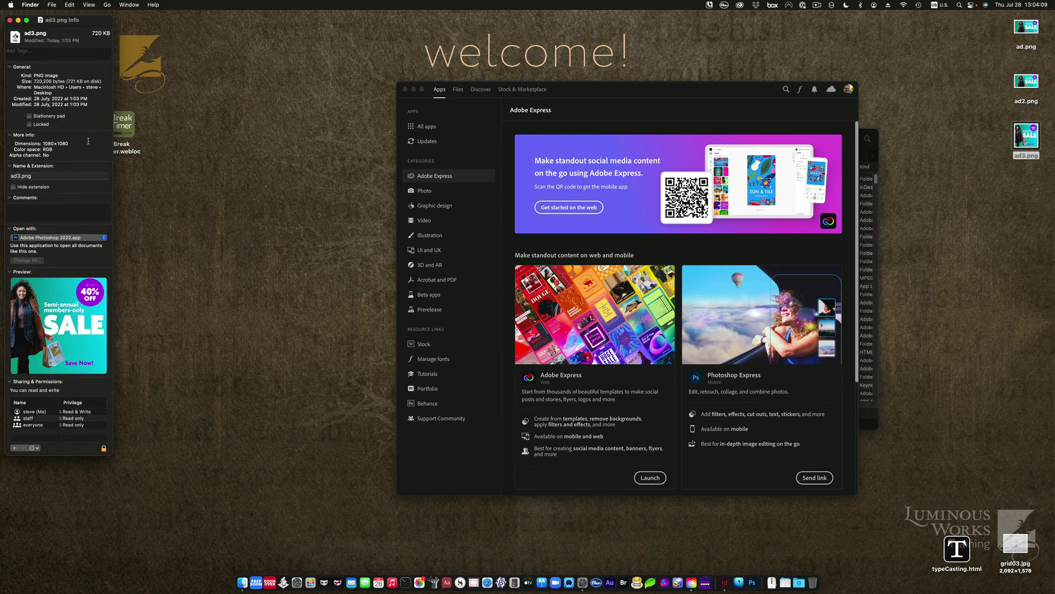
pyautogui.click(8, 22)
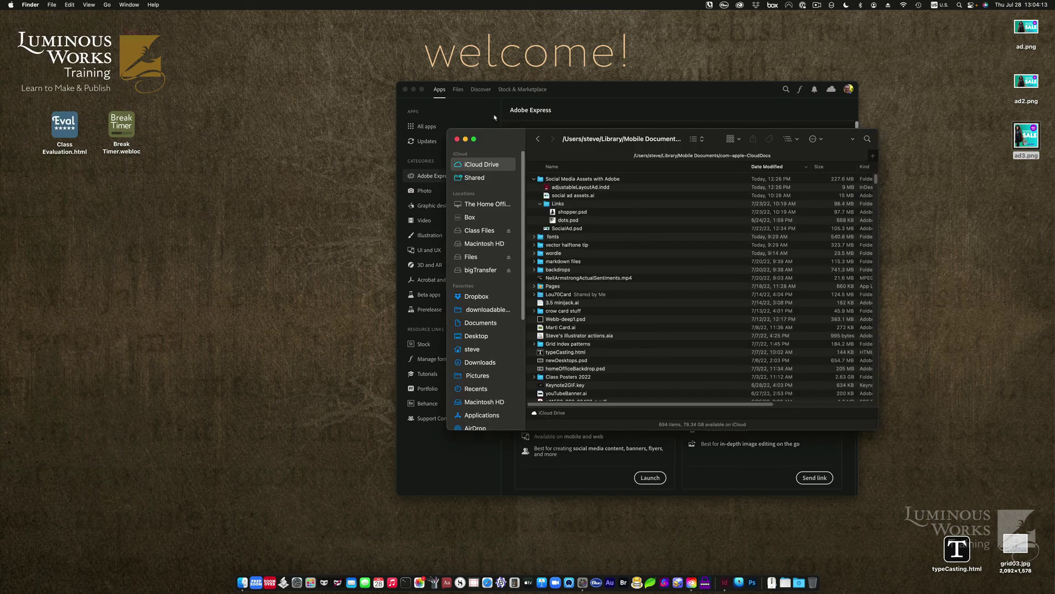
pyautogui.press('super+w')
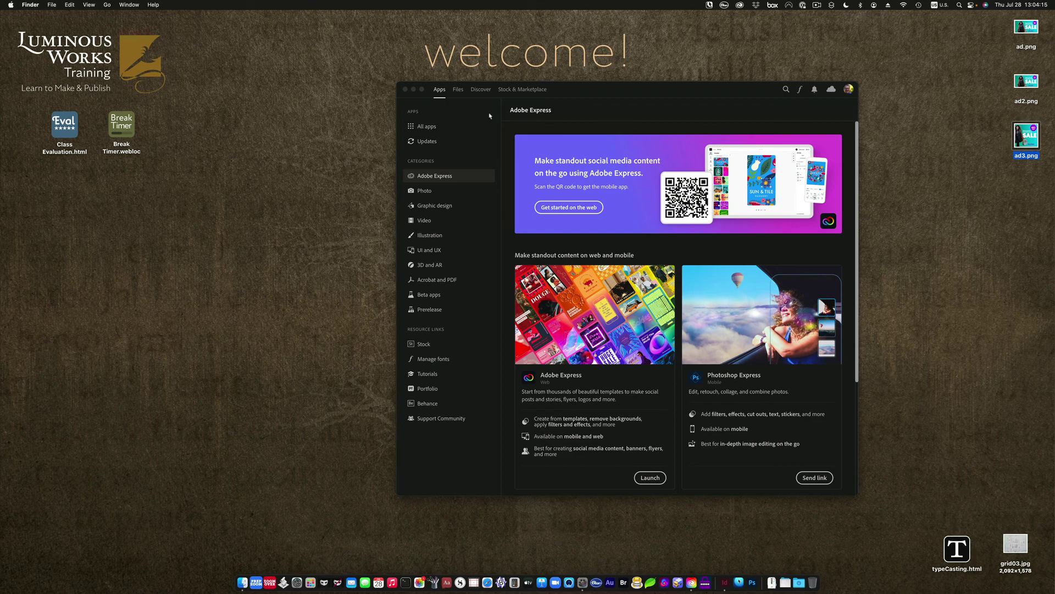